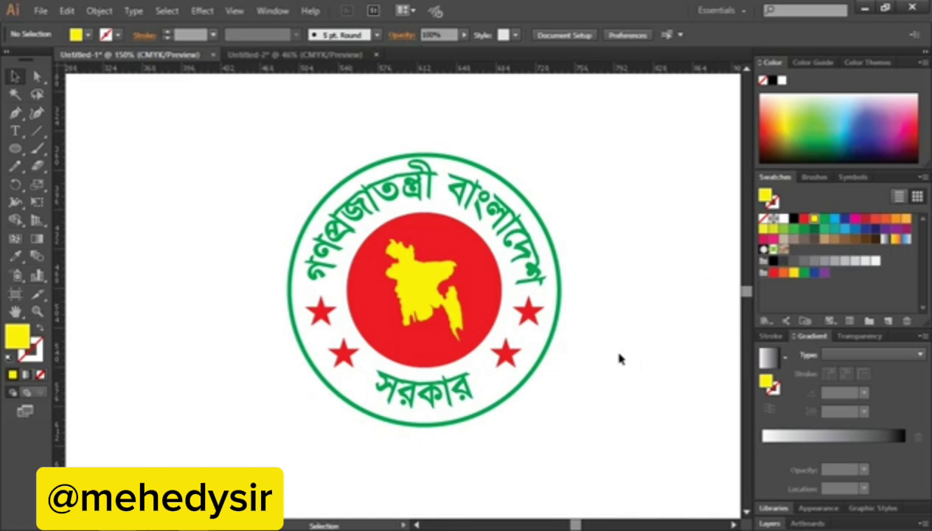
# Scale the finished government logo down to about half size and move it to the upper-left area of the canvas.
pyautogui.moveTo(269, 138); pyautogui.dragTo(656, 446)
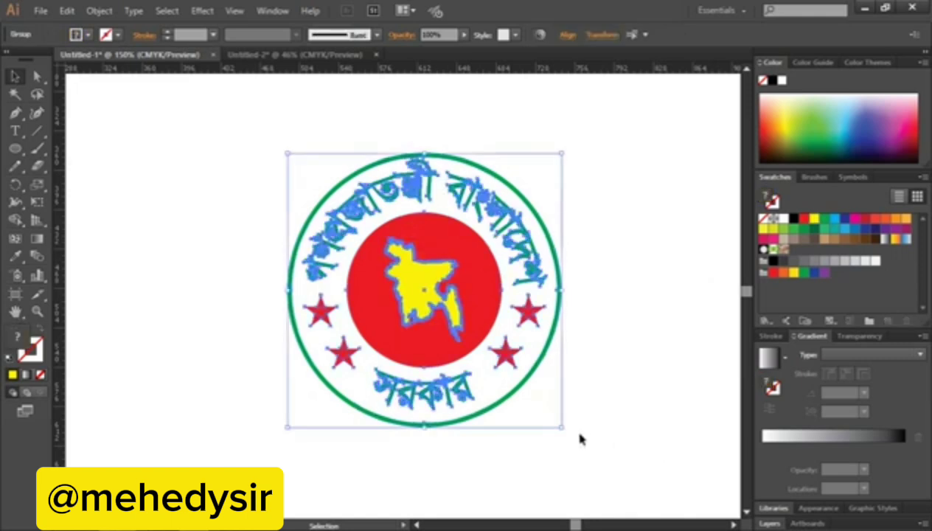
pyautogui.moveTo(561, 427); pyautogui.dragTo(147, 169)
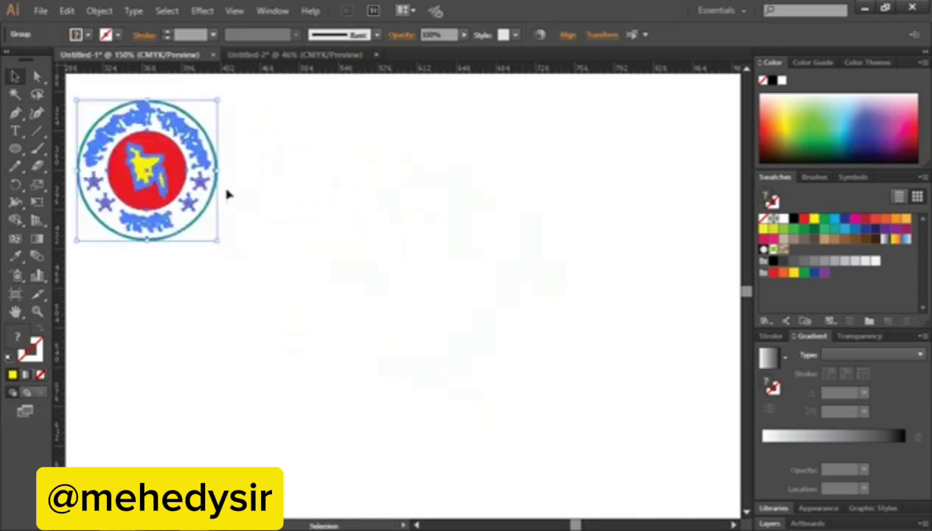
pyautogui.click(266, 212)
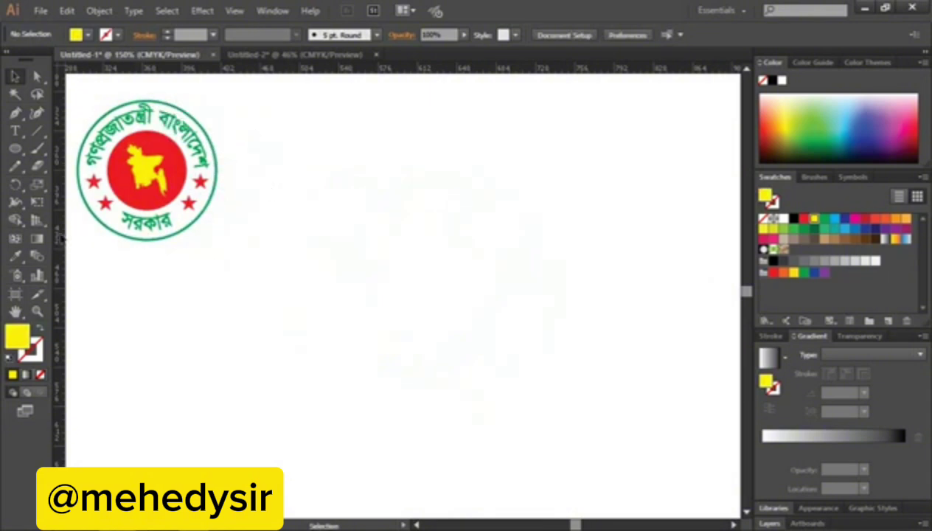
# Draw a yellow-filled perfect circle in the middle of the canvas, larger than the reference logo.
pyautogui.moveTo(15, 152); pyautogui.dragTo(87, 188)
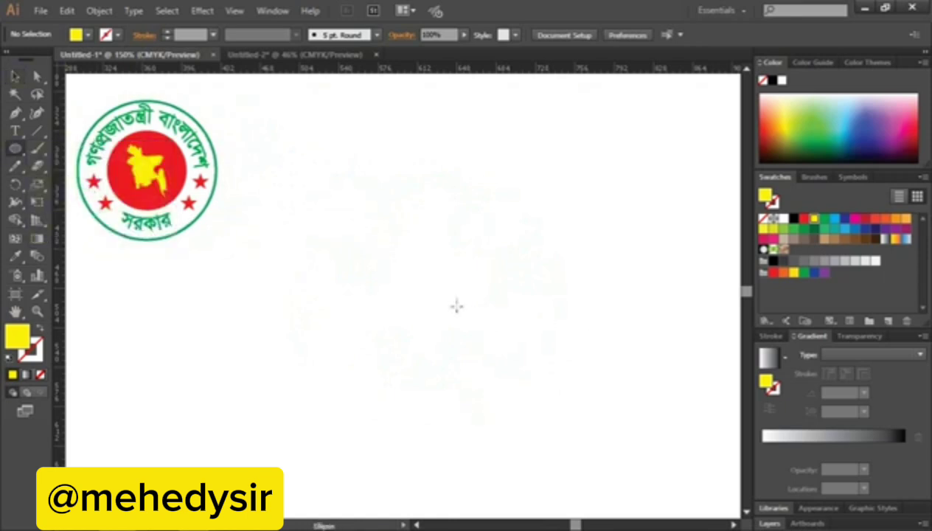
pyautogui.moveTo(428, 290); pyautogui.dragTo(508, 386)
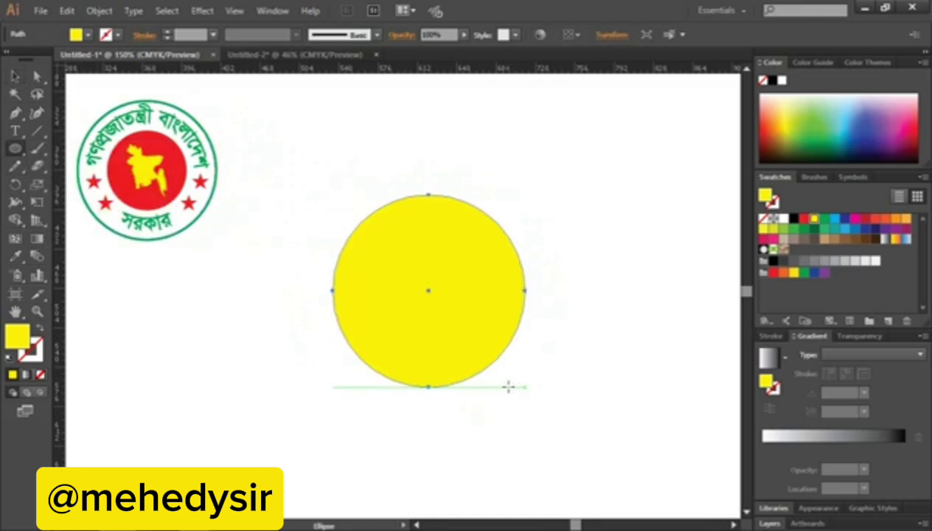
pyautogui.click(16, 77)
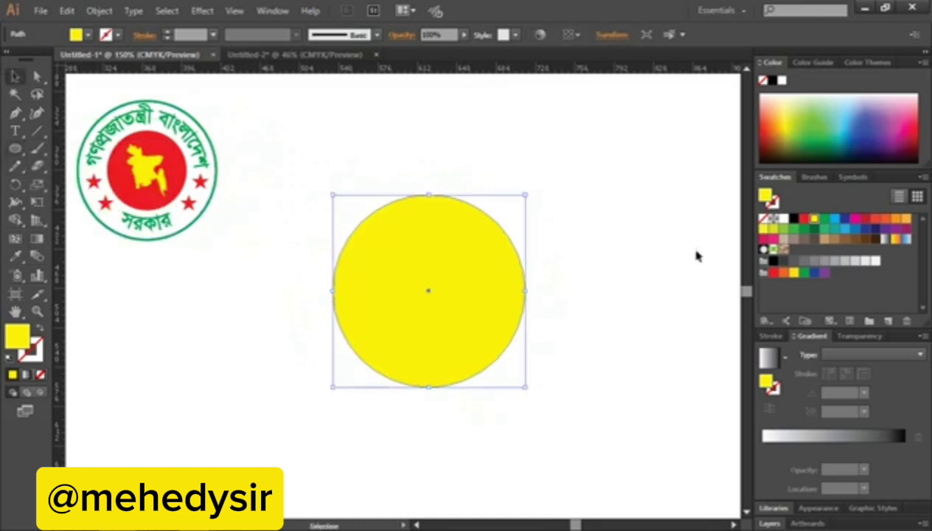
pyautogui.click(646, 254)
pyautogui.click(428, 297)
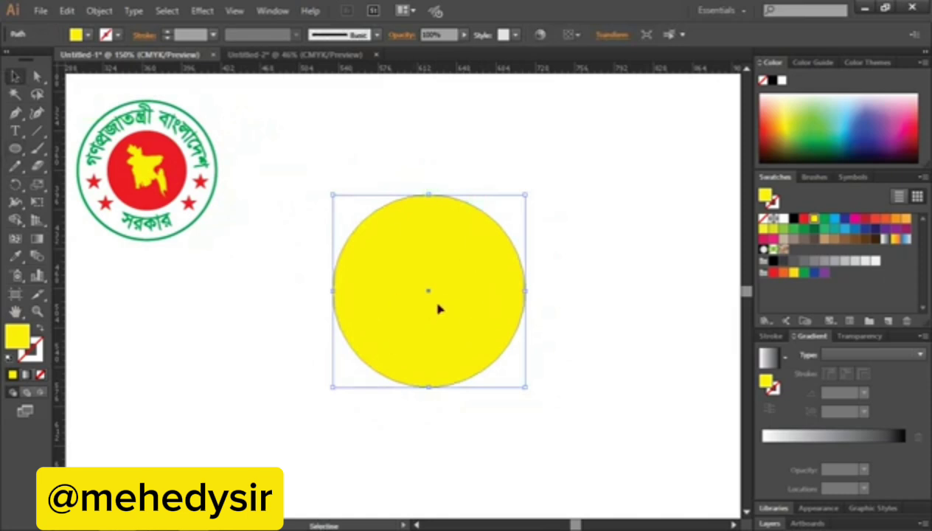
# Turn the circle into an unfilled outline with a green stroke of 3 pt.
pyautogui.click(40, 333)
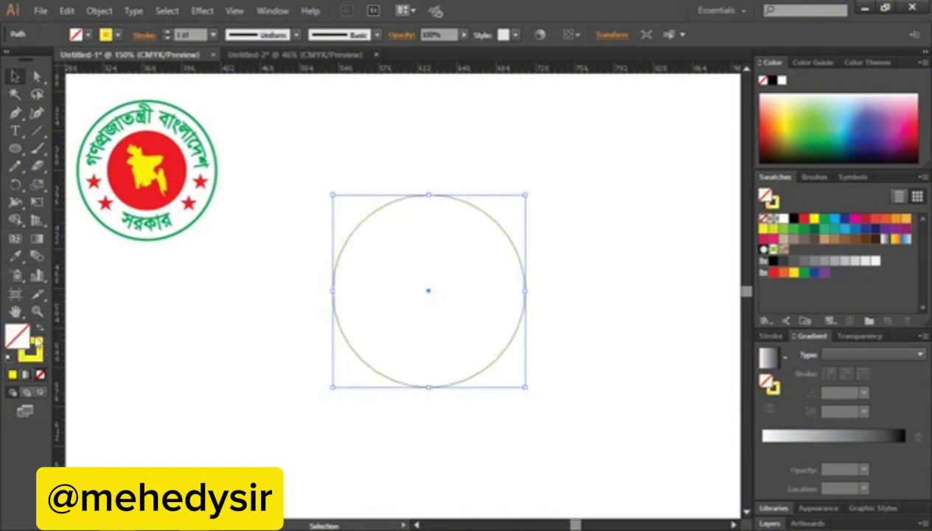
pyautogui.click(38, 348)
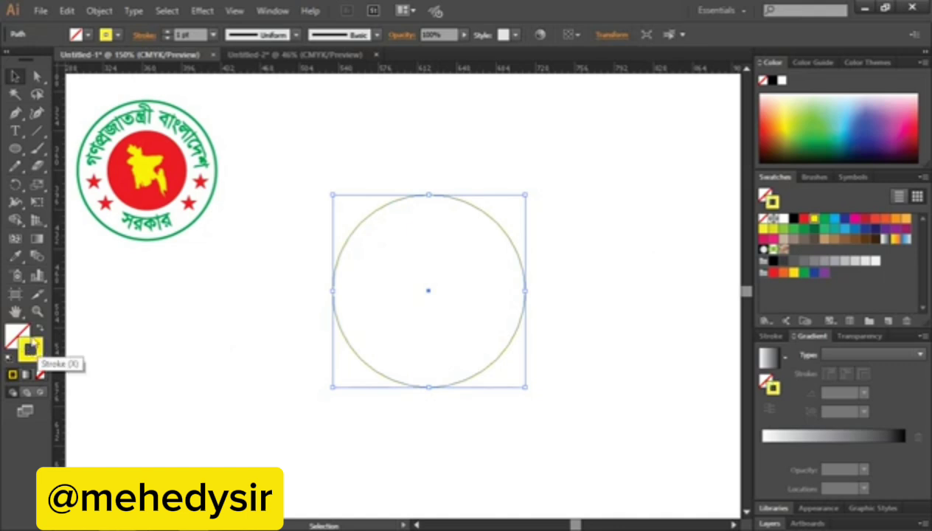
pyautogui.click(824, 220)
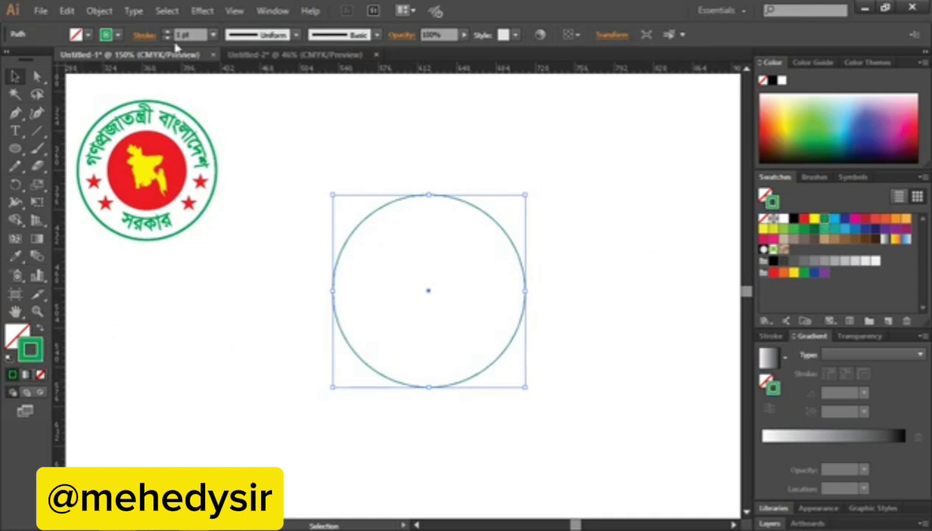
pyautogui.click(166, 33)
pyautogui.click(167, 33)
pyautogui.click(167, 34)
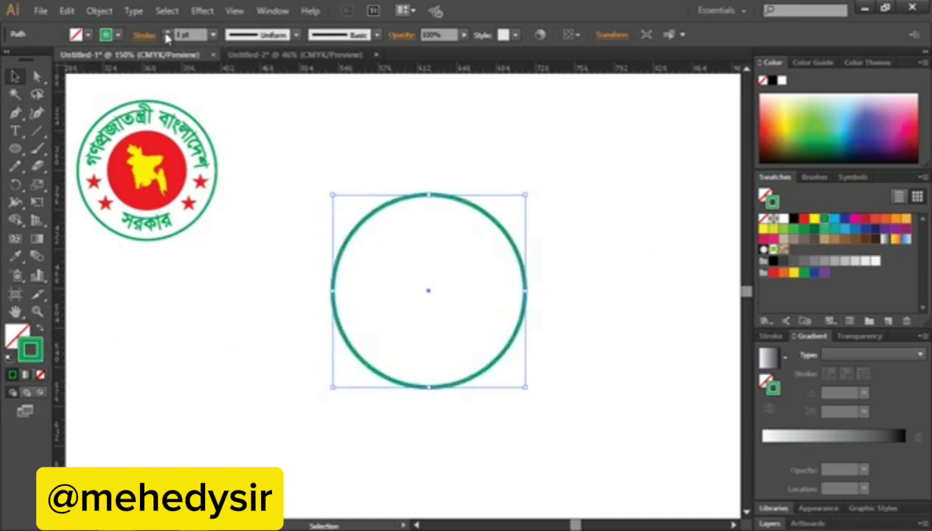
pyautogui.click(615, 267)
pyautogui.moveTo(516, 177); pyautogui.dragTo(451, 280)
pyautogui.click(612, 230)
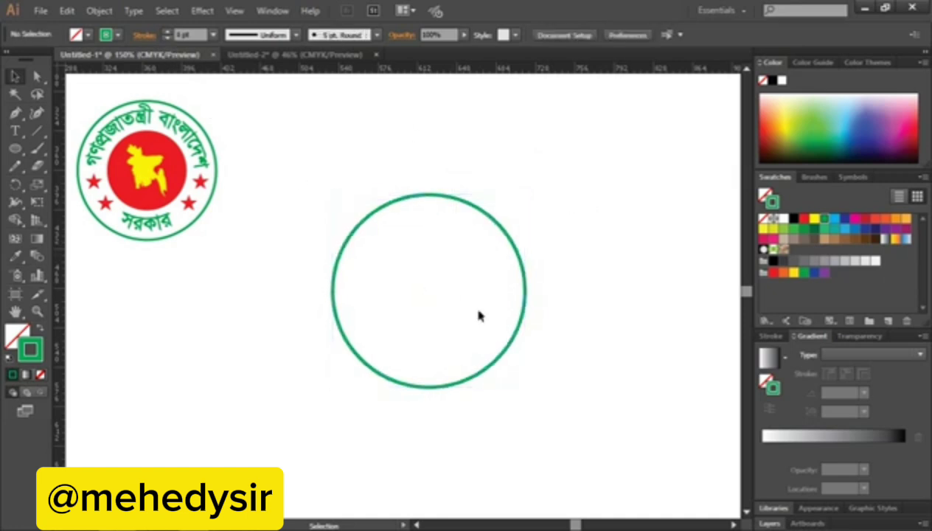
# Copy the green circle outline and paste the duplicate directly in front of it.
pyautogui.moveTo(441, 311); pyautogui.dragTo(482, 310)
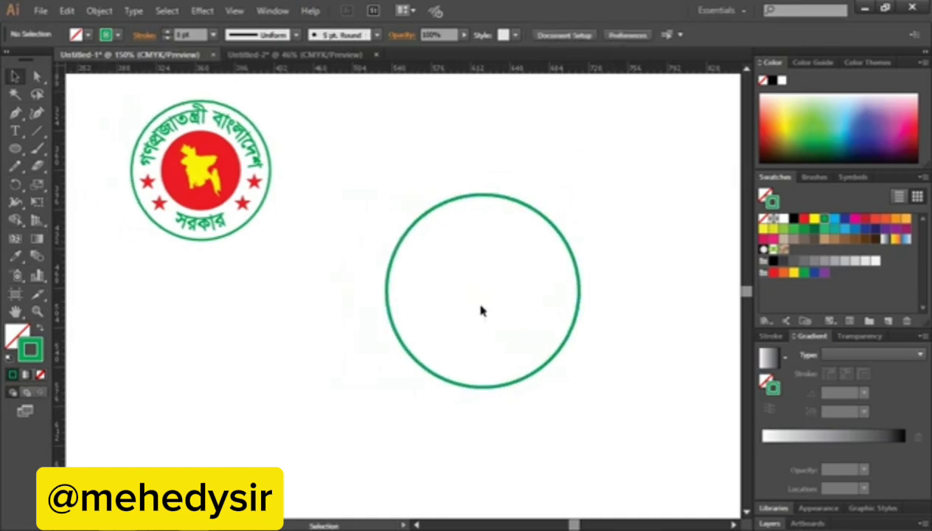
pyautogui.click(491, 195)
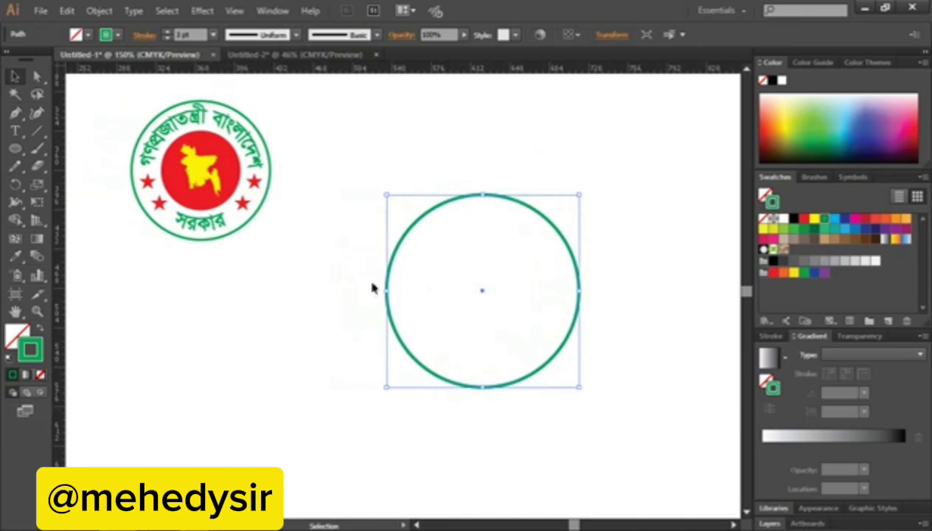
pyautogui.click(66, 12)
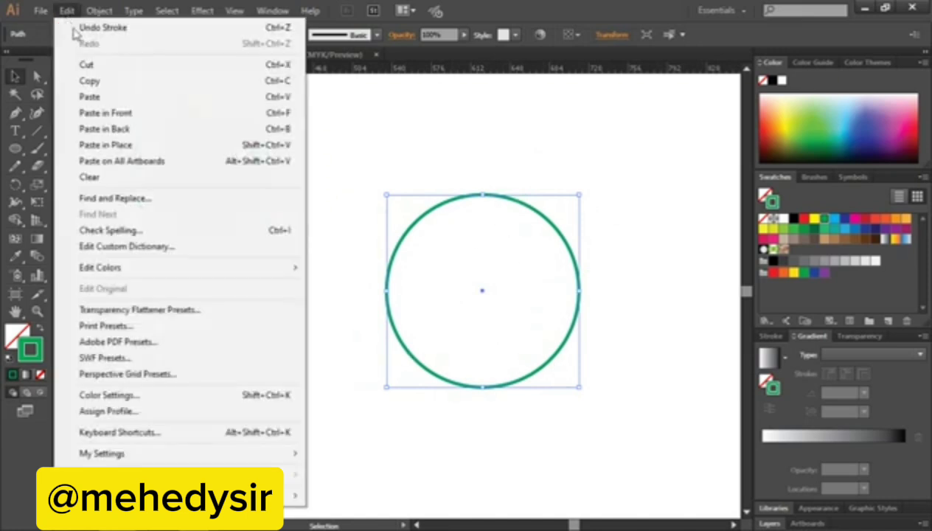
pyautogui.click(103, 87)
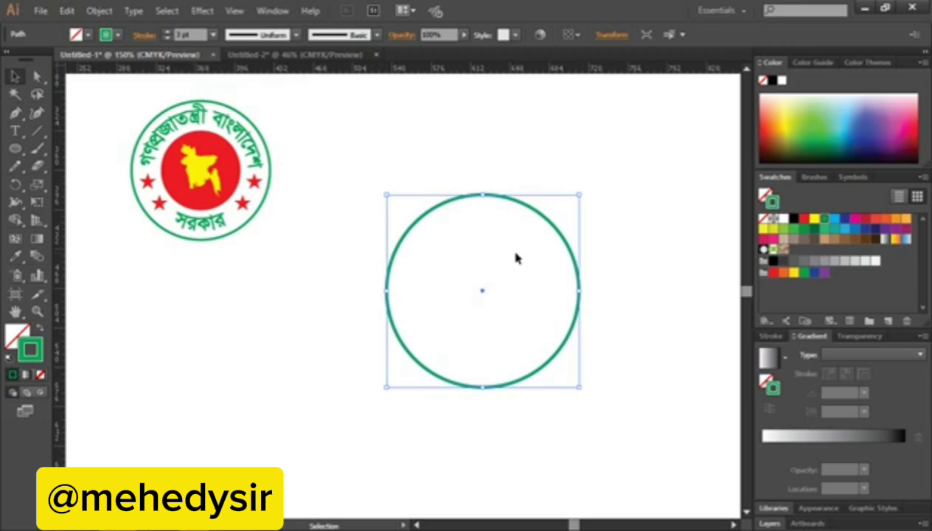
pyautogui.click(67, 13)
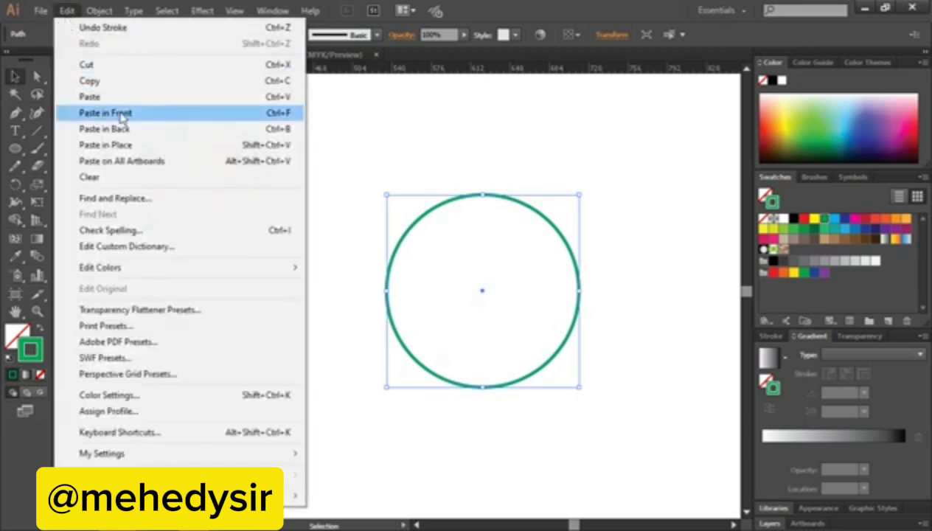
pyautogui.click(105, 113)
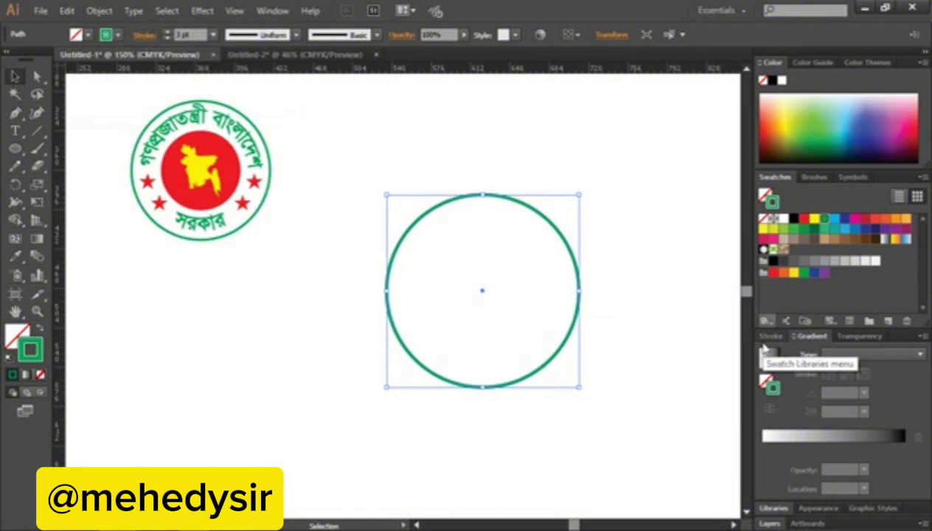
# Scale the front circle copy down about its centre to slightly over half the outer ring's diameter.
pyautogui.click(632, 306)
pyautogui.click(560, 243)
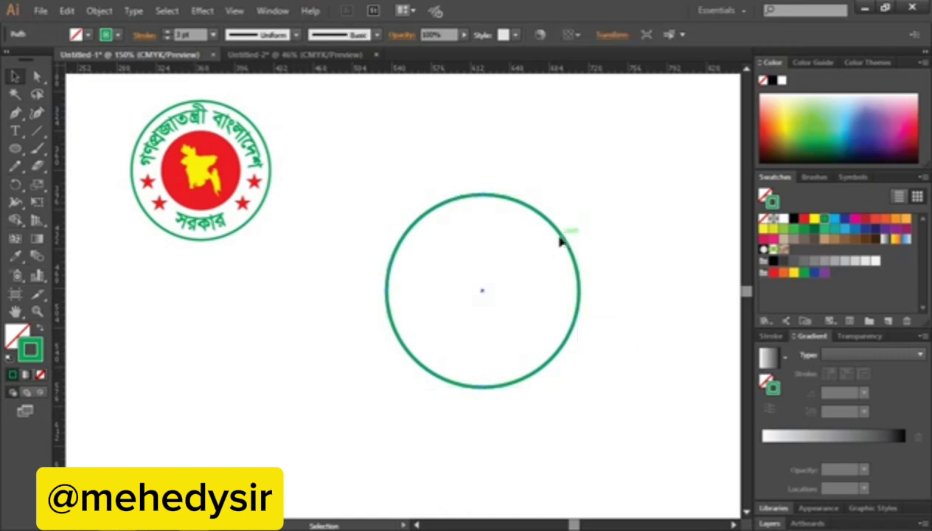
pyautogui.moveTo(578, 388); pyautogui.dragTo(545, 344)
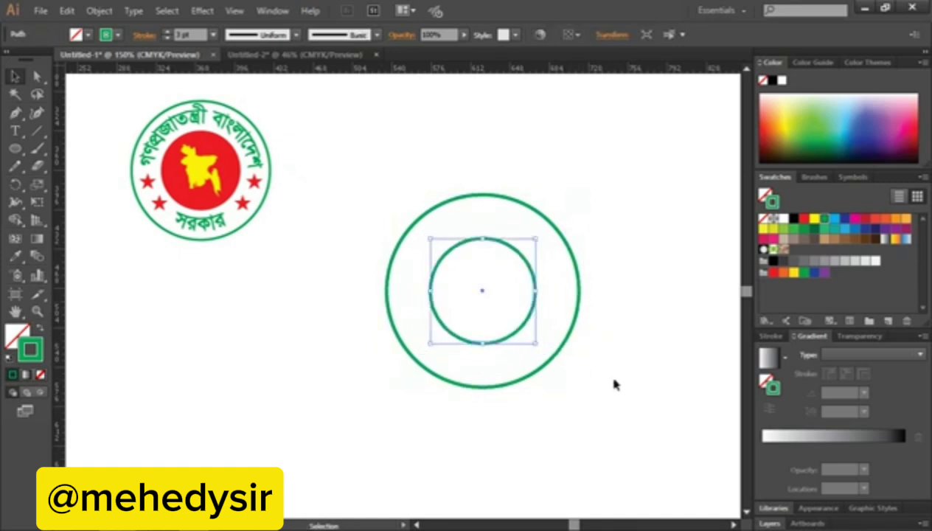
pyautogui.click(615, 378)
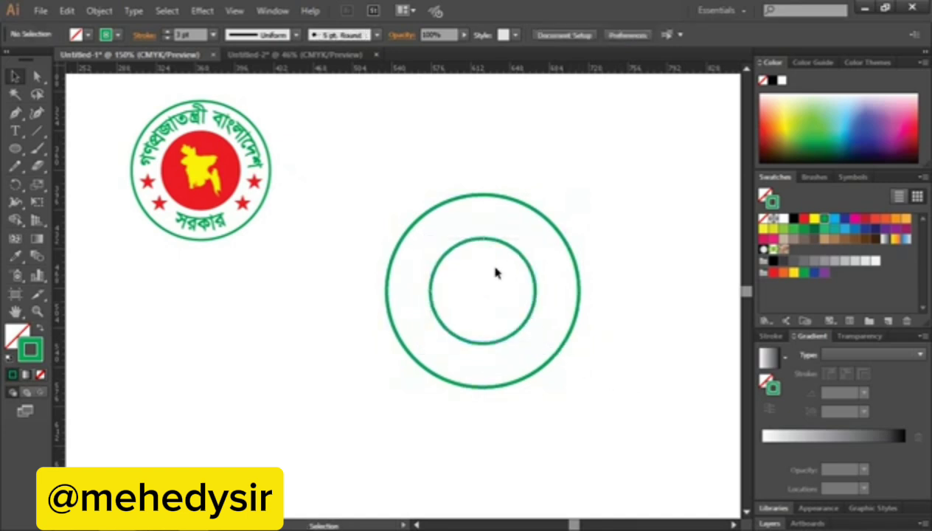
# Give the inner circle a solid red fill with no stroke.
pyautogui.click(483, 243)
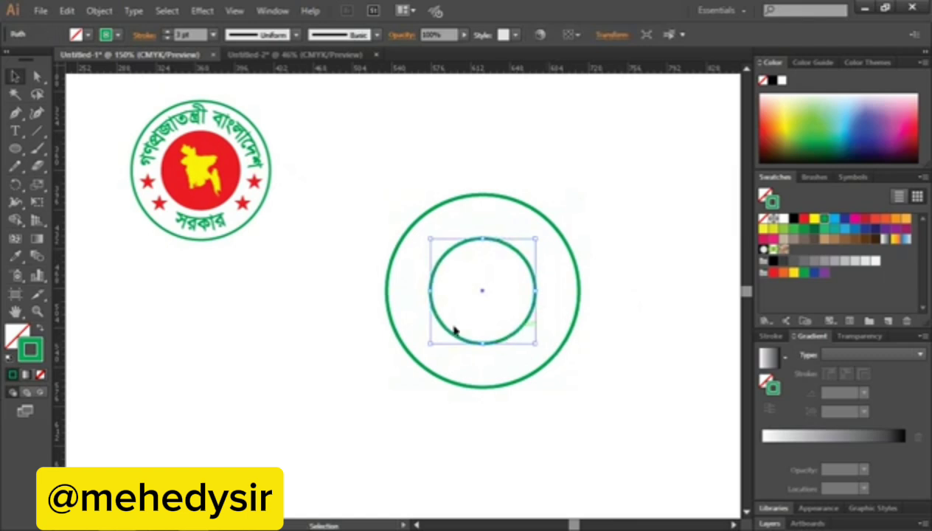
pyautogui.click(41, 331)
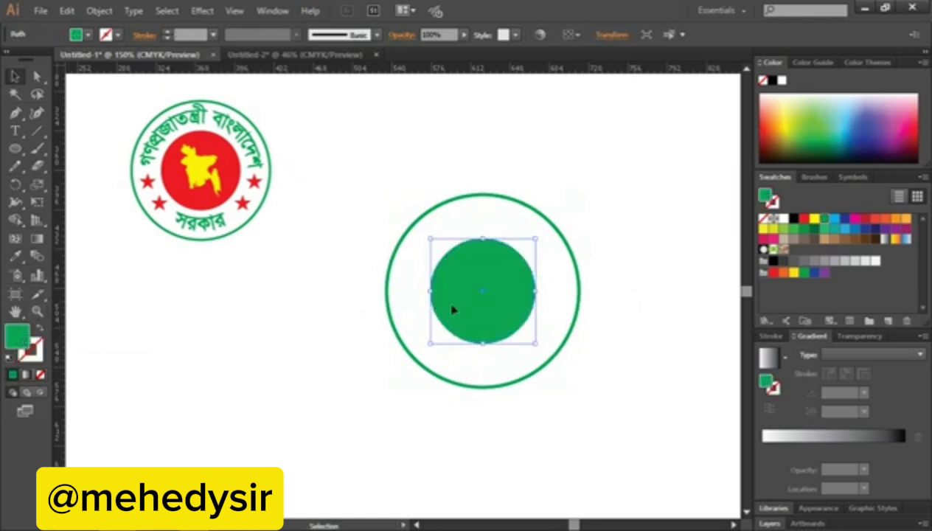
pyautogui.click(803, 219)
pyautogui.click(661, 307)
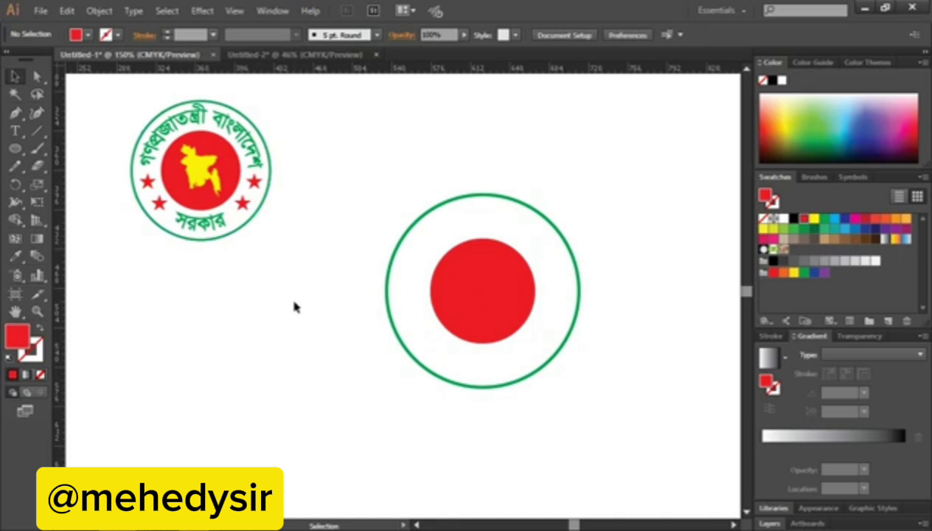
pyautogui.press('space')
pyautogui.moveTo(542, 437); pyautogui.dragTo(501, 452)
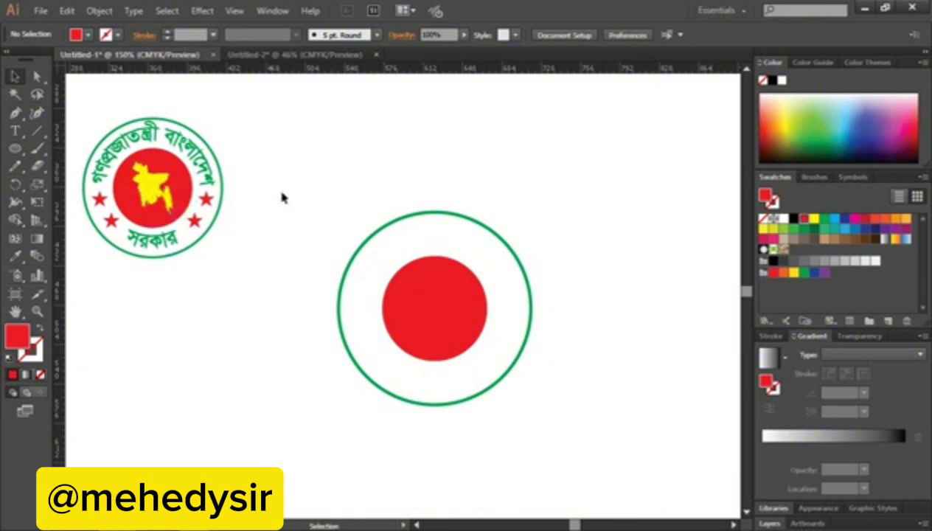
pyautogui.moveTo(78, 96); pyautogui.dragTo(226, 290)
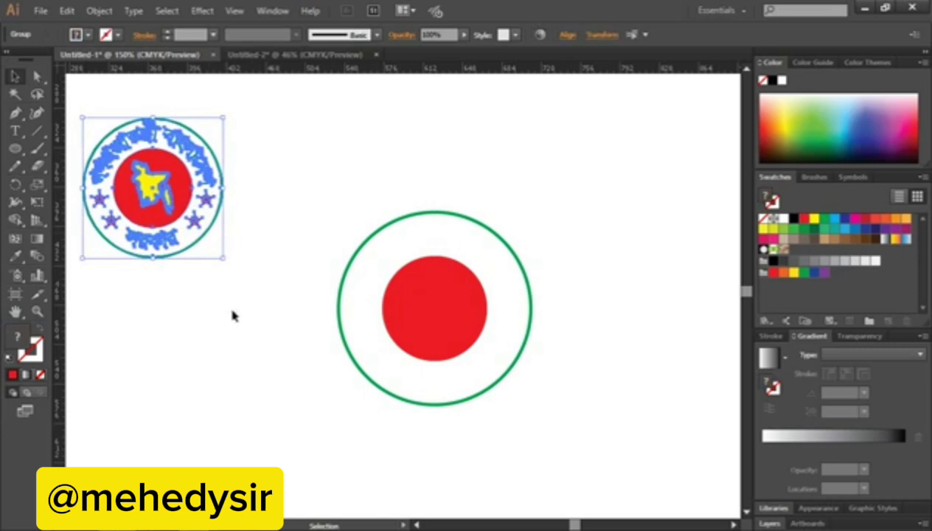
pyautogui.click(233, 316)
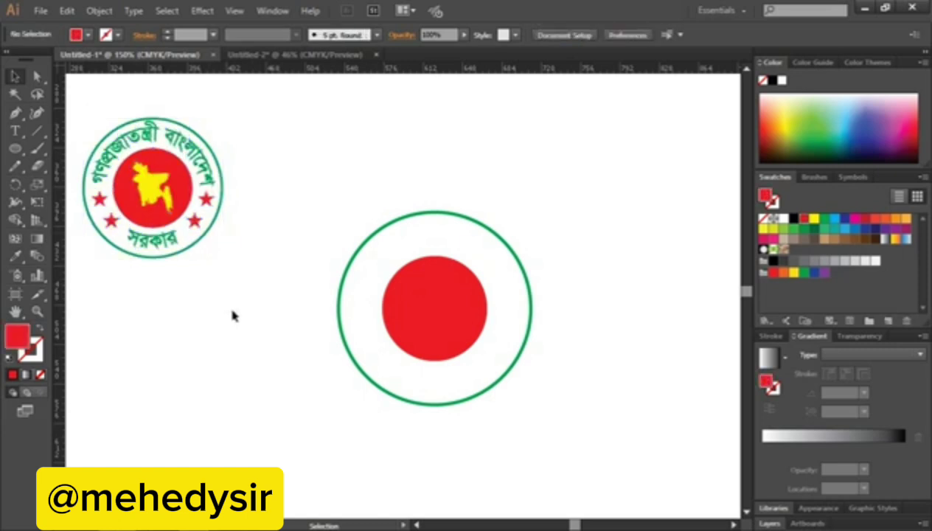
# Place the Bangladesh government logo image from the Desktop in the free space up and right of the green ring.
pyautogui.click(42, 12)
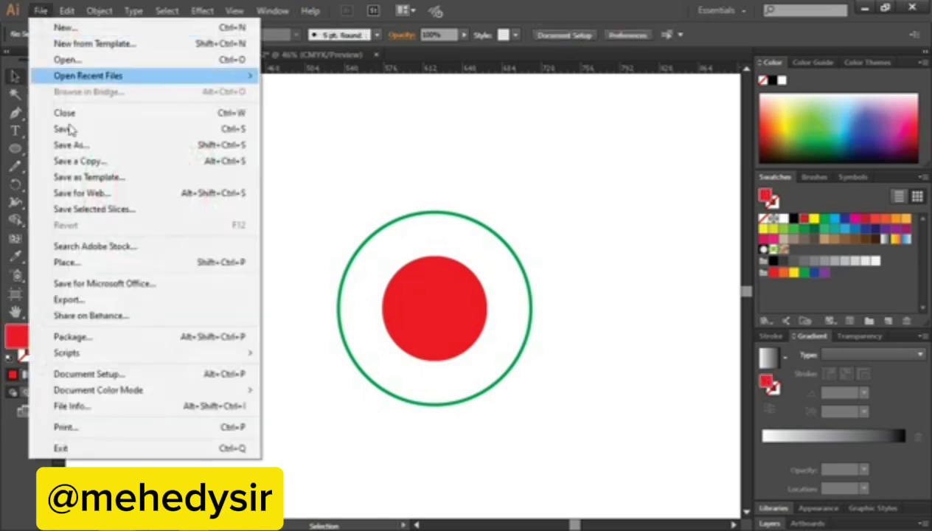
pyautogui.click(83, 262)
pyautogui.scroll(-3, 324, 221)
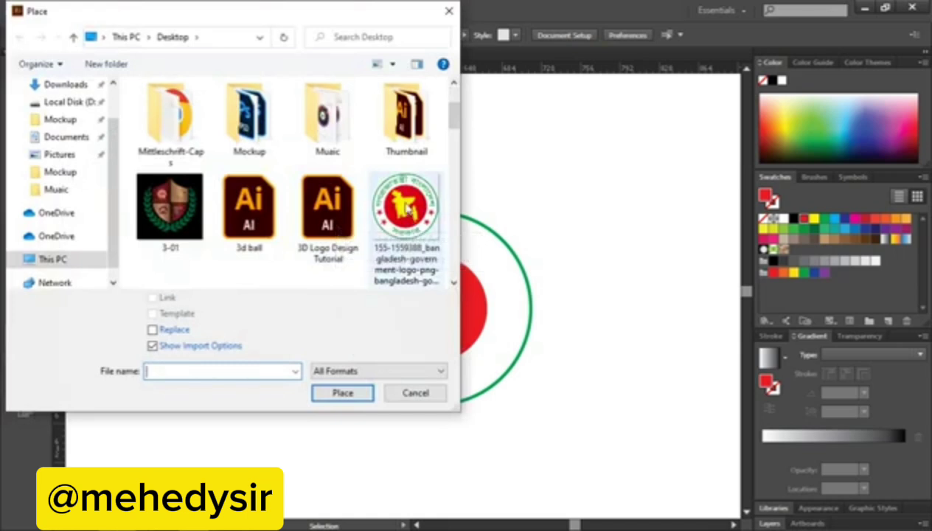
pyautogui.click(391, 210)
pyautogui.click(346, 398)
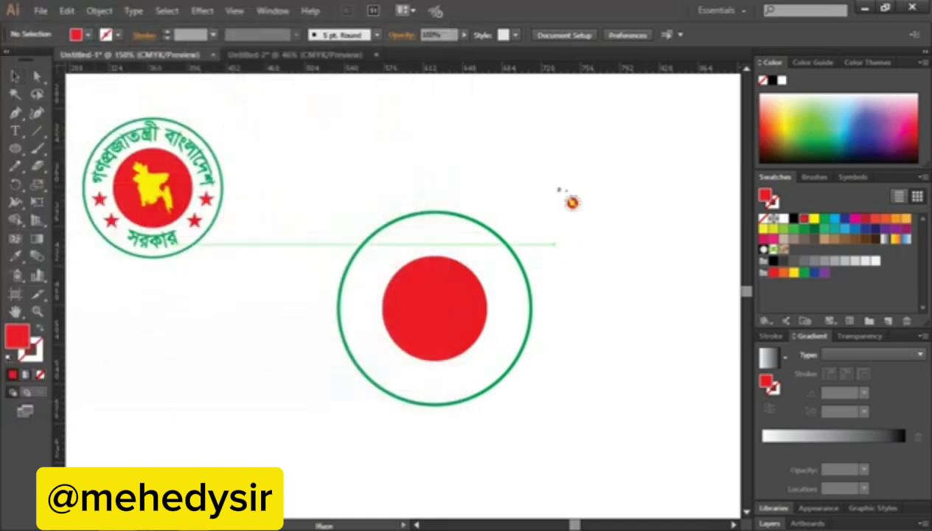
pyautogui.moveTo(530, 94); pyautogui.dragTo(678, 239)
# Move the placed logo image slightly down and to the right, clear of the green ring, and deselect it.
pyautogui.moveTo(651, 306); pyautogui.dragTo(612, 318)
pyautogui.moveTo(566, 201); pyautogui.dragTo(649, 230)
pyautogui.click(625, 340)
pyautogui.click(609, 196)
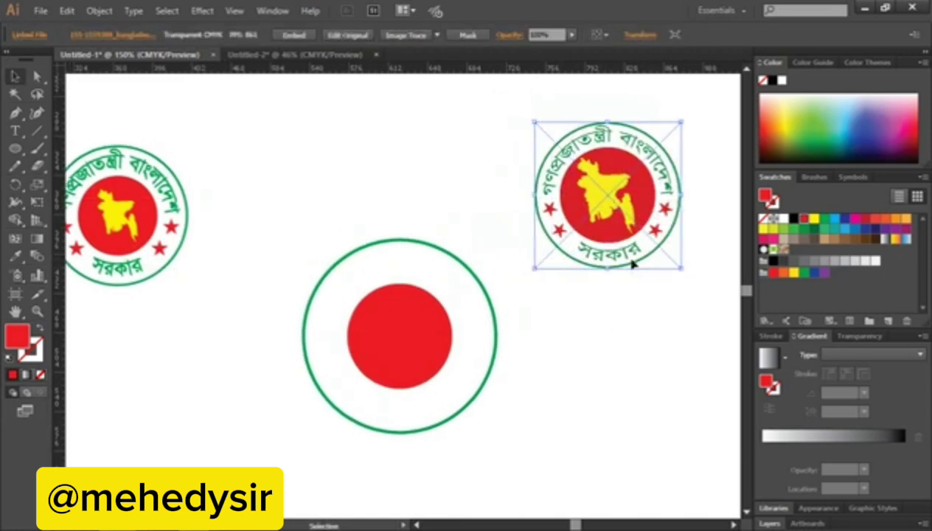
pyautogui.click(616, 341)
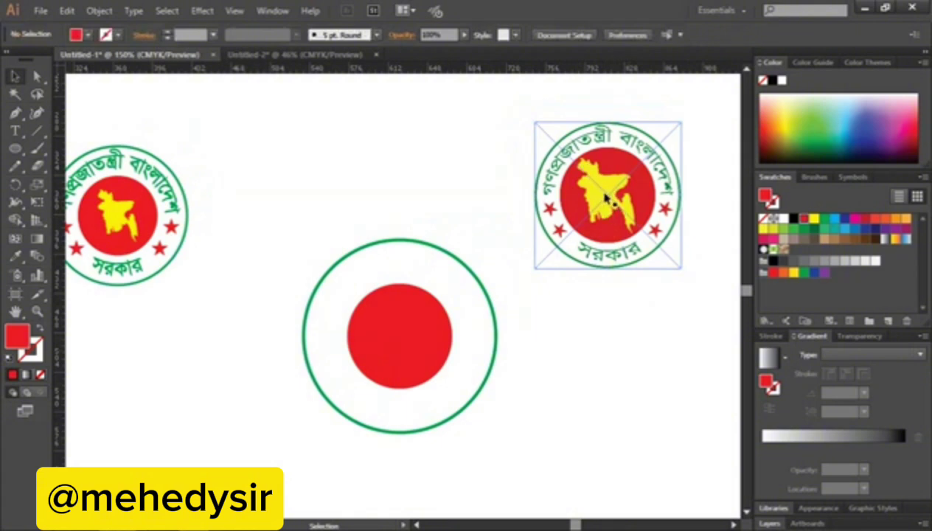
pyautogui.moveTo(635, 146); pyautogui.dragTo(640, 151)
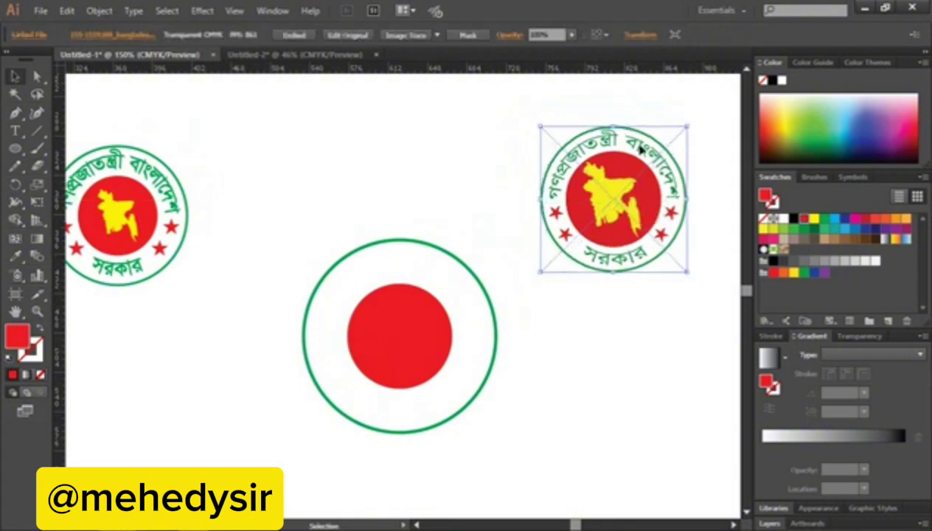
pyautogui.moveTo(606, 204); pyautogui.dragTo(614, 211)
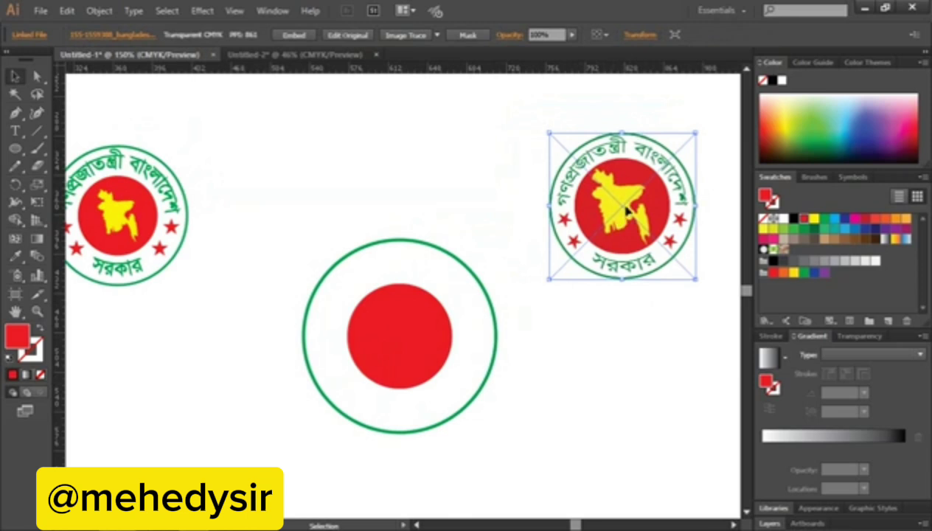
pyautogui.click(644, 324)
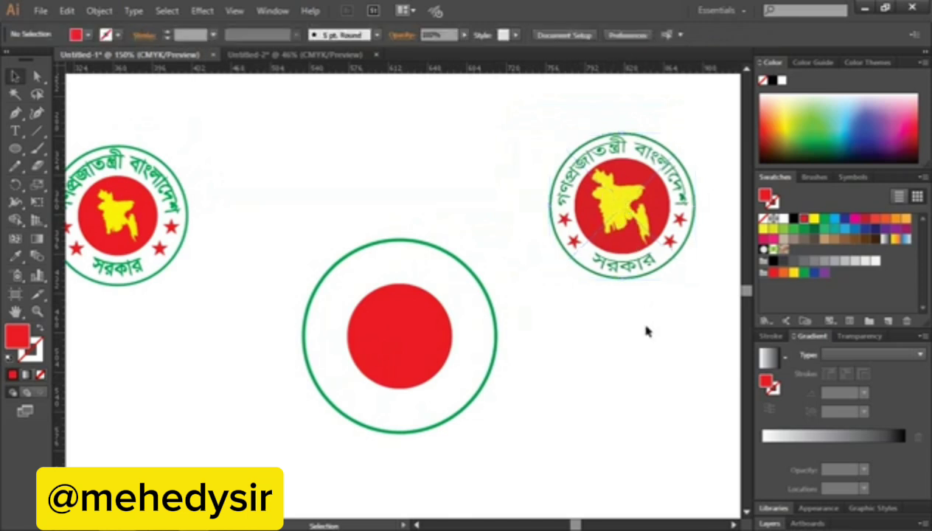
# Embed the placed Bangladesh government logo image in the document and deselect it.
pyautogui.click(617, 214)
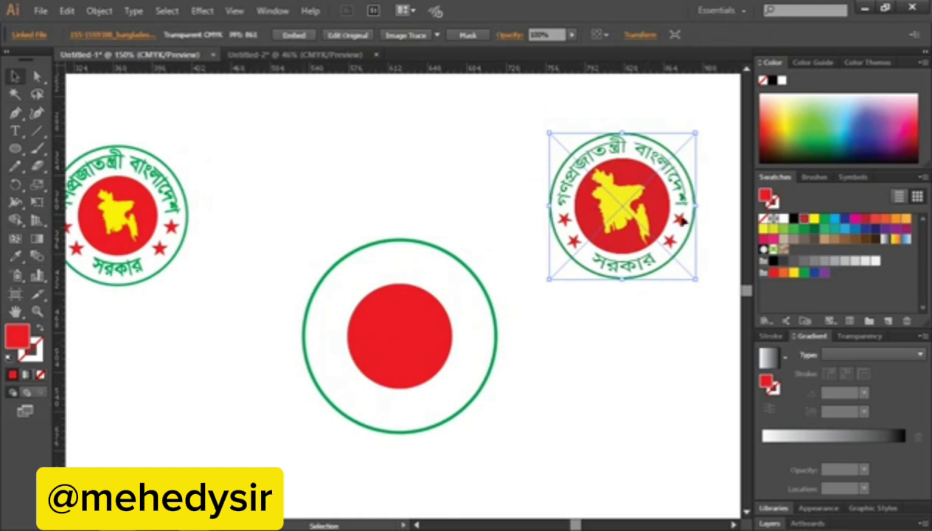
pyautogui.click(291, 36)
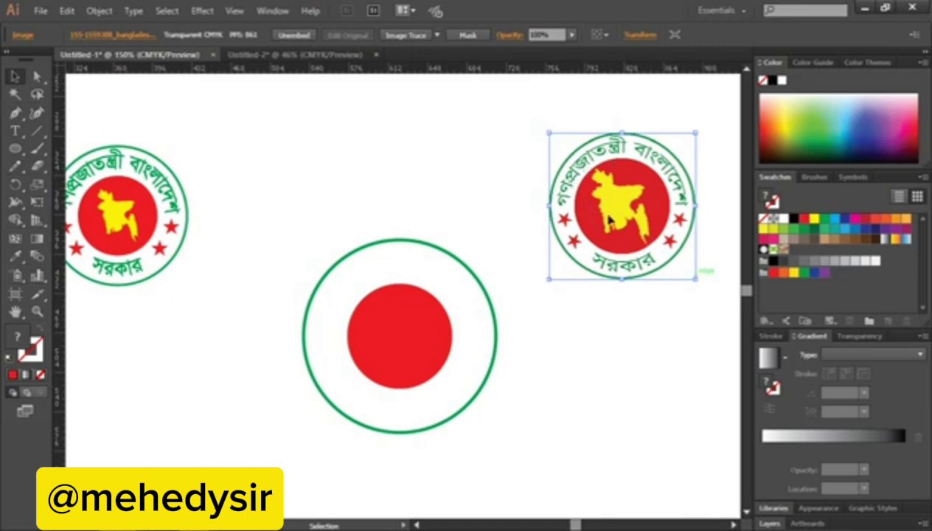
pyautogui.click(654, 359)
# Trace the embedded logo image with the 3 Colors preset and expand the tracing into vector paths.
pyautogui.click(631, 223)
pyautogui.click(437, 35)
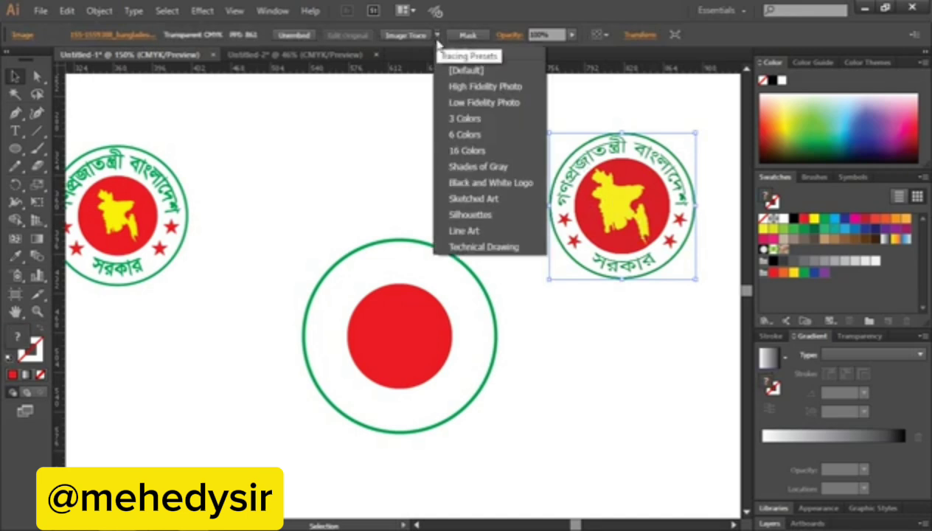
pyautogui.click(464, 118)
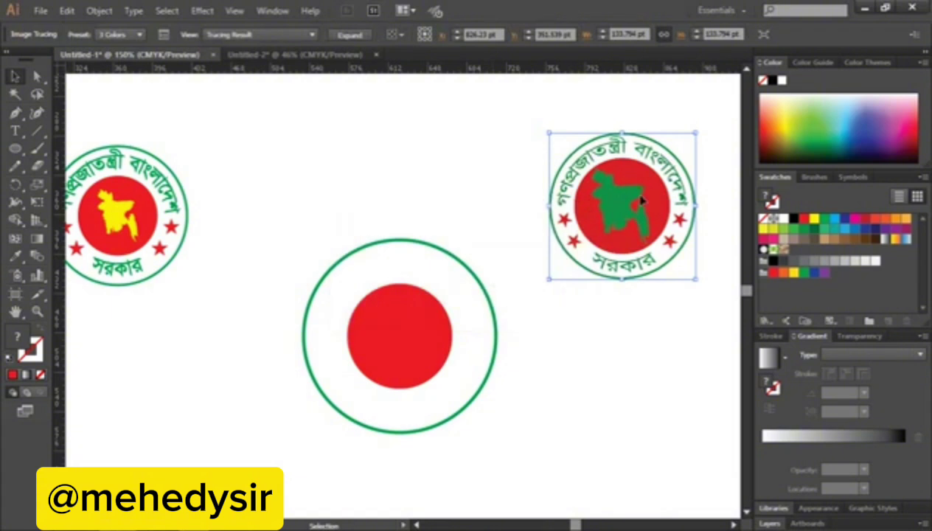
pyautogui.click(350, 37)
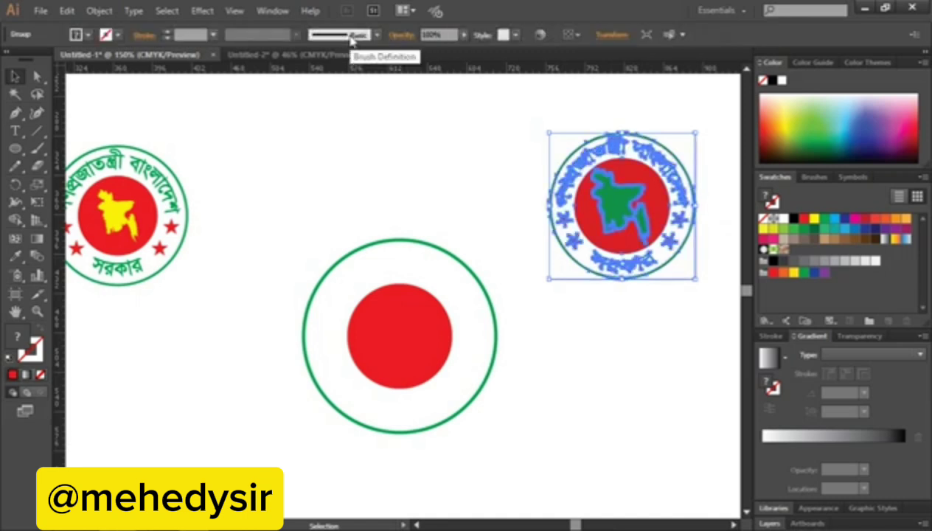
# Ungroup the expanded logo tracing.
pyautogui.click(472, 169)
pyautogui.click(605, 199)
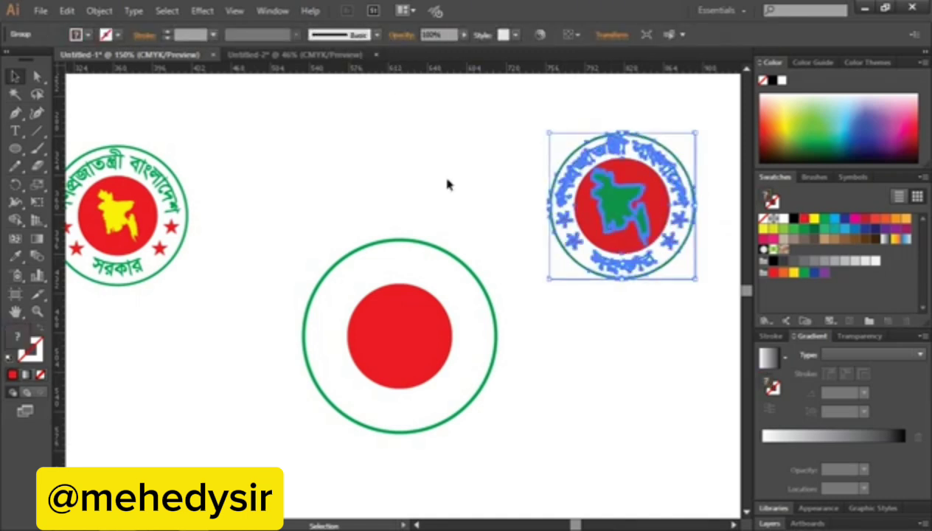
pyautogui.click(616, 326)
pyautogui.click(608, 207)
pyautogui.rightClick(612, 207)
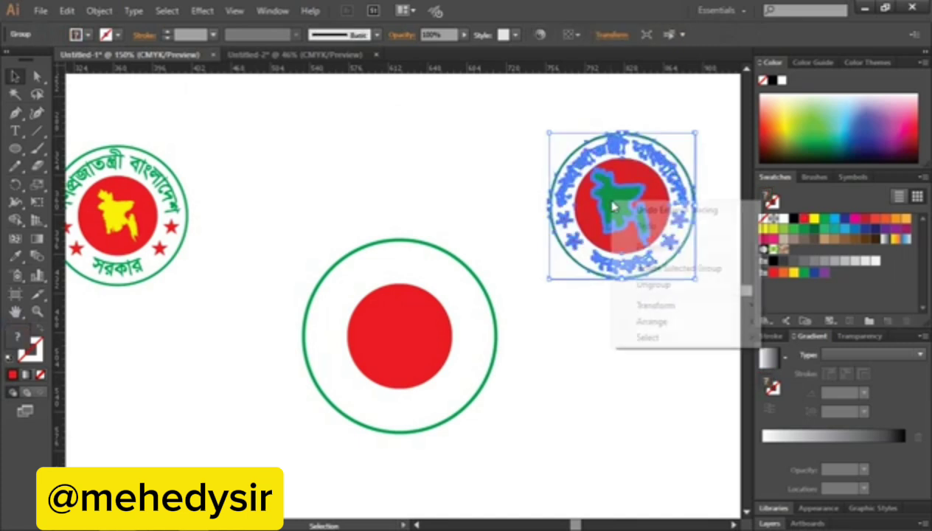
pyautogui.click(670, 285)
# Move the traced green Bangladesh map out of the logo and delete all remaining traced parts.
pyautogui.click(608, 211)
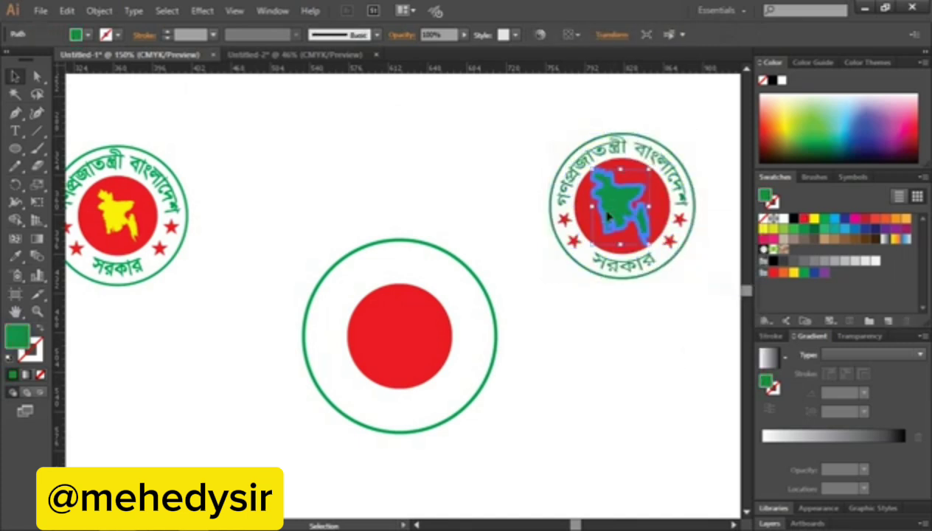
pyautogui.moveTo(617, 210); pyautogui.dragTo(414, 165)
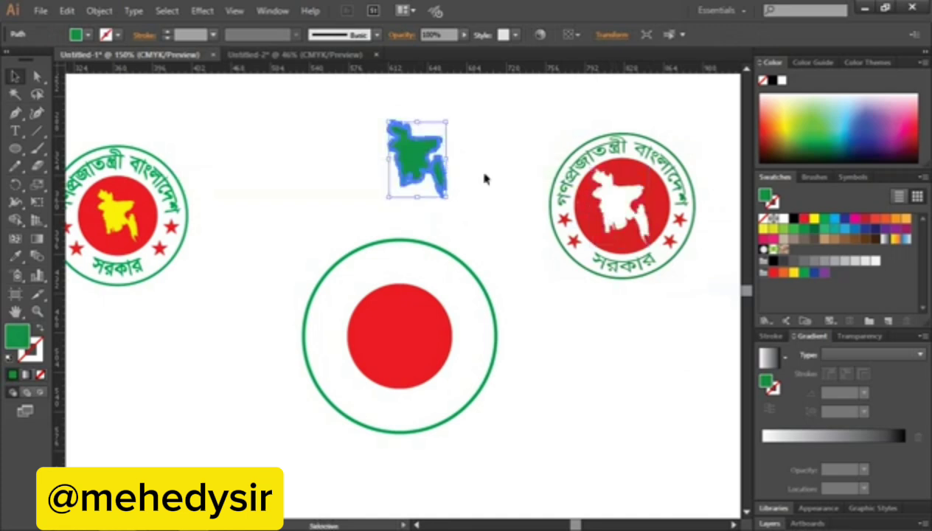
pyautogui.moveTo(533, 113); pyautogui.dragTo(705, 326)
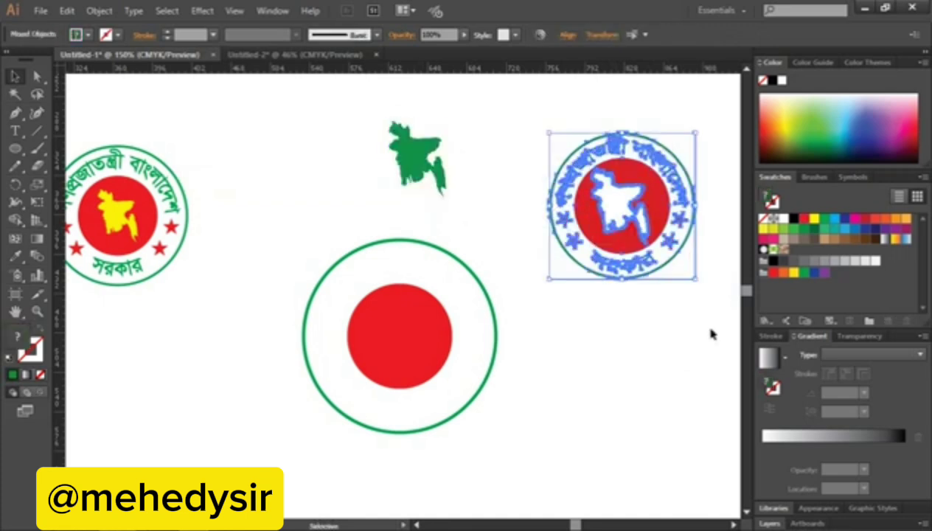
pyautogui.press('Delete')
# Move the green map to the cleared area up and right of the ring and fill it with yellow.
pyautogui.moveTo(422, 153); pyautogui.dragTo(629, 241)
pyautogui.click(667, 270)
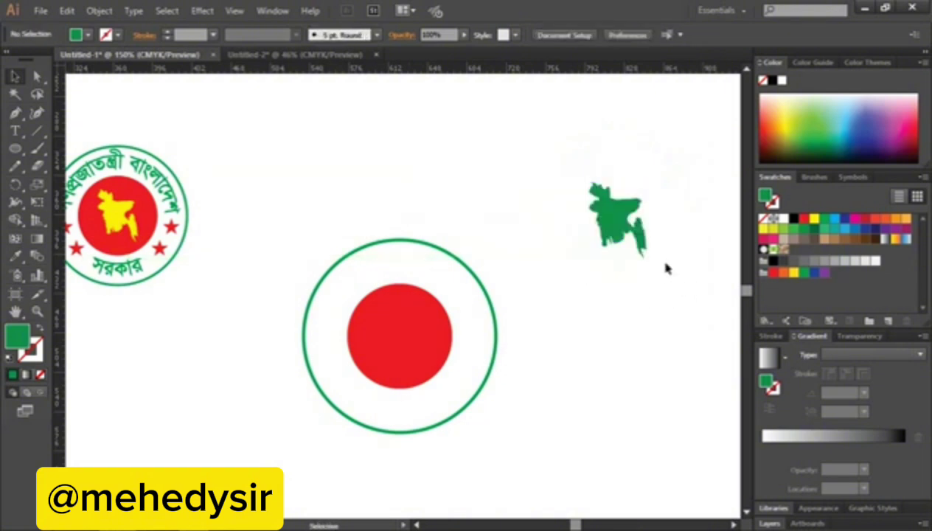
pyautogui.scroll(-1, 666, 268)
pyautogui.click(623, 193)
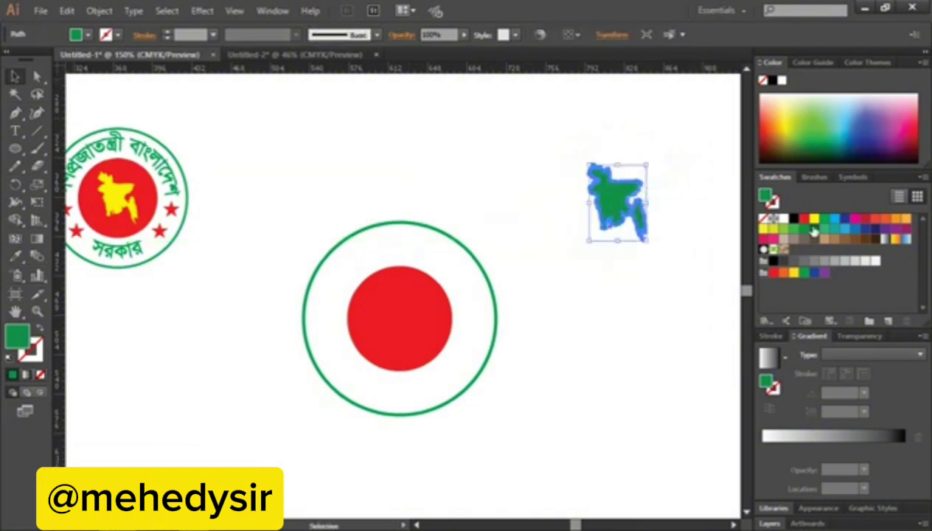
pyautogui.click(813, 221)
pyautogui.click(604, 274)
# Place the yellow map in the middle of the red circle, scale it down very slightly and deselect it.
pyautogui.moveTo(605, 193); pyautogui.dragTo(395, 317)
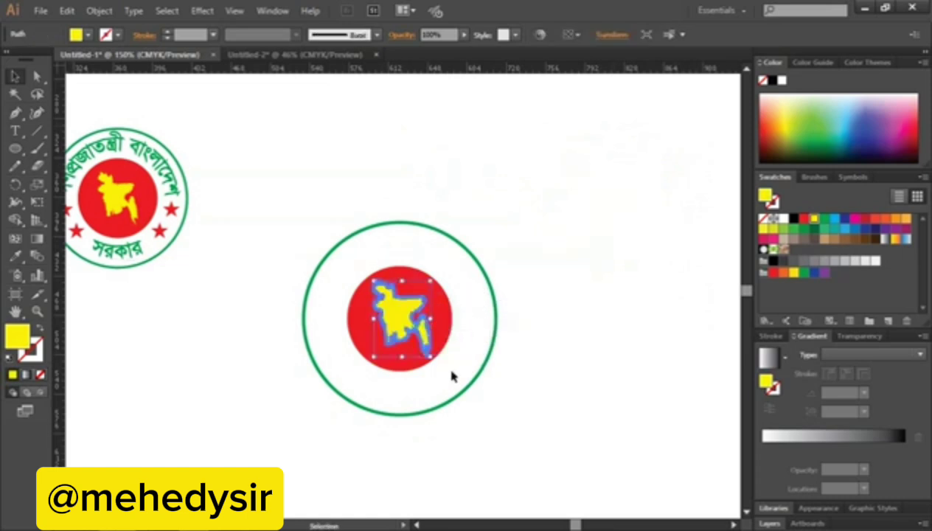
pyautogui.moveTo(430, 356); pyautogui.dragTo(429, 354)
pyautogui.click(579, 415)
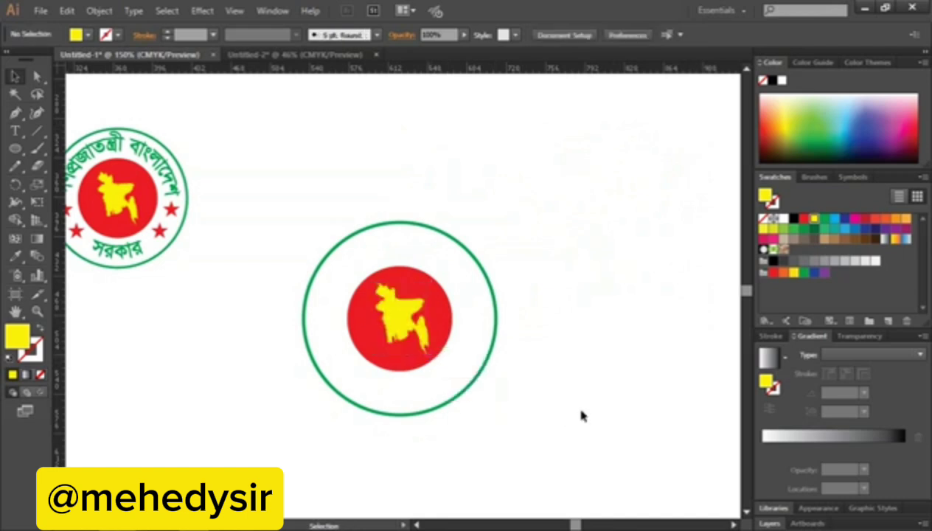
# Paste a copy of the green outer ring in front and scale it about its centre to about 72 percent of the ring's diameter.
pyautogui.moveTo(358, 326); pyautogui.dragTo(439, 319)
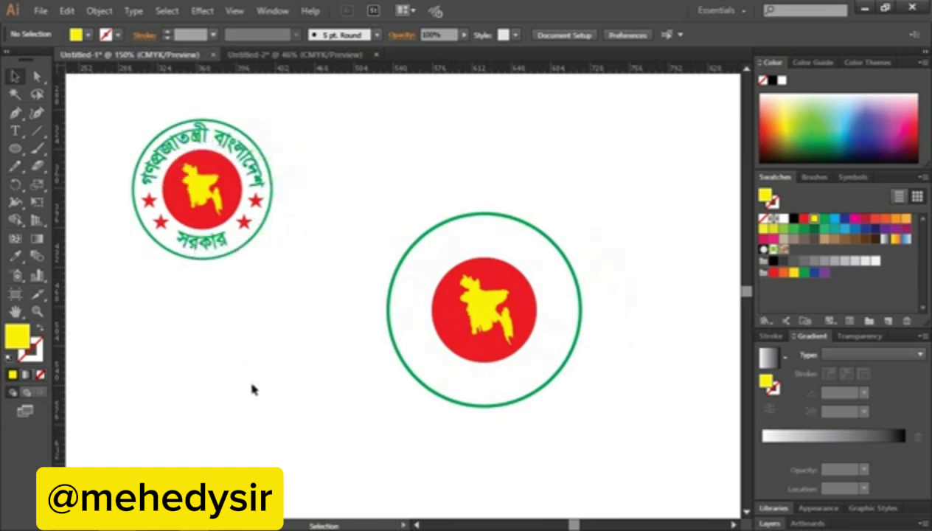
pyautogui.moveTo(261, 387); pyautogui.dragTo(330, 356)
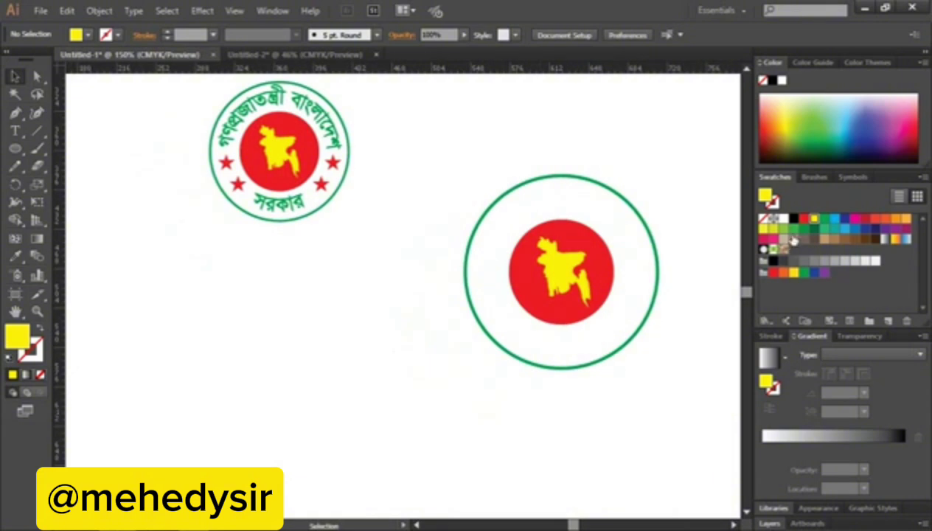
pyautogui.click(577, 181)
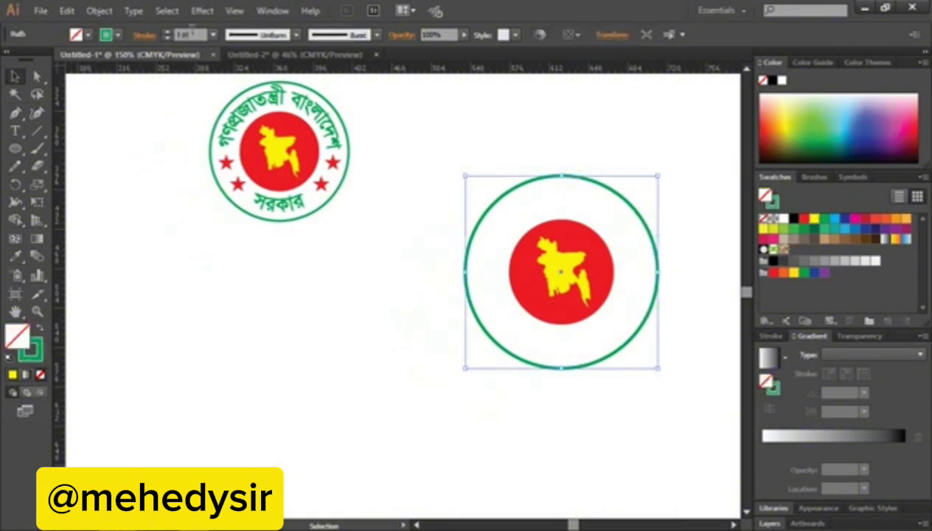
pyautogui.click(68, 11)
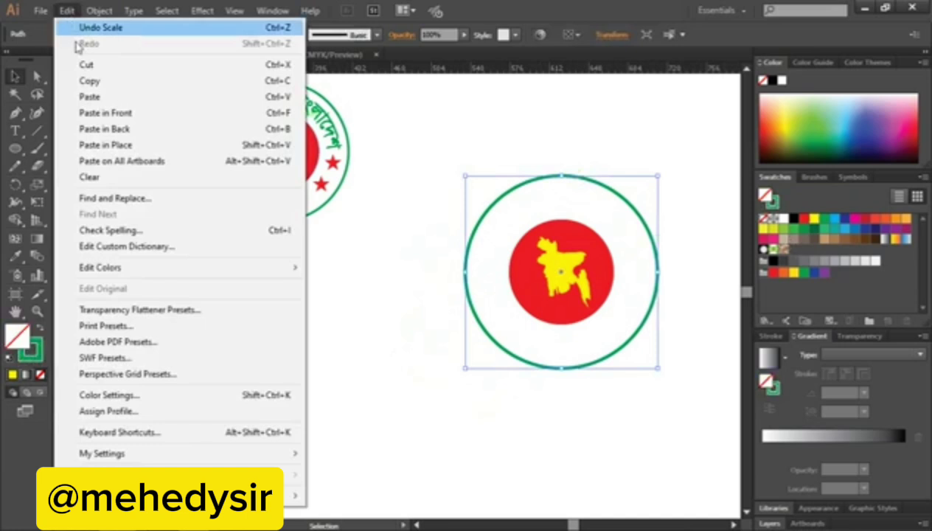
pyautogui.click(96, 83)
pyautogui.click(67, 11)
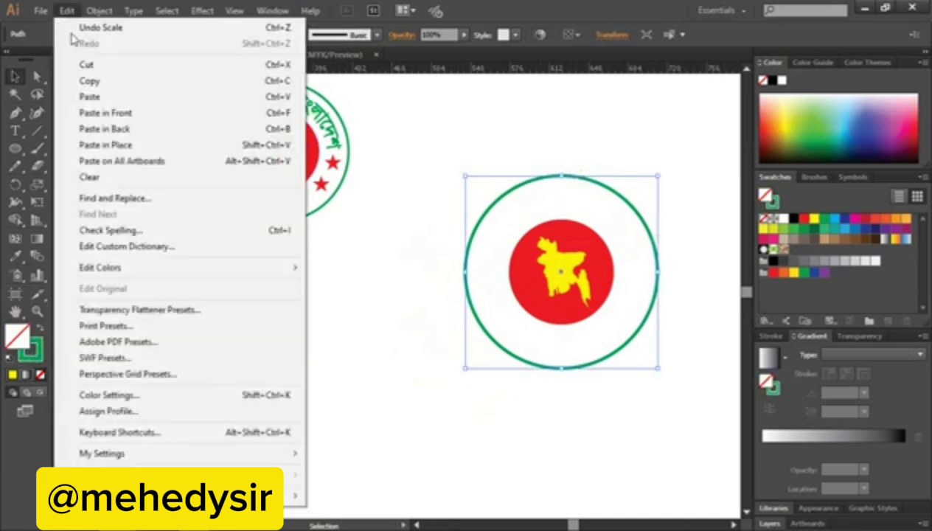
pyautogui.click(108, 114)
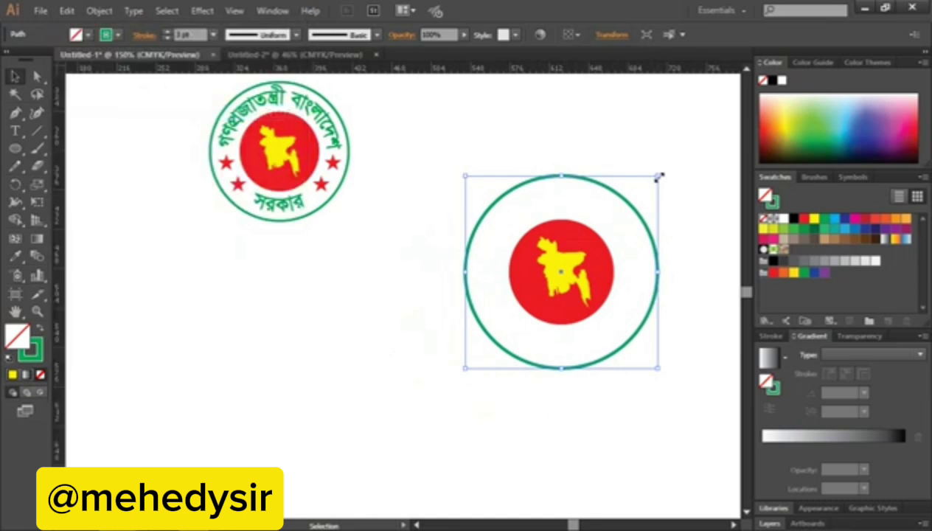
pyautogui.moveTo(658, 176); pyautogui.dragTo(643, 204)
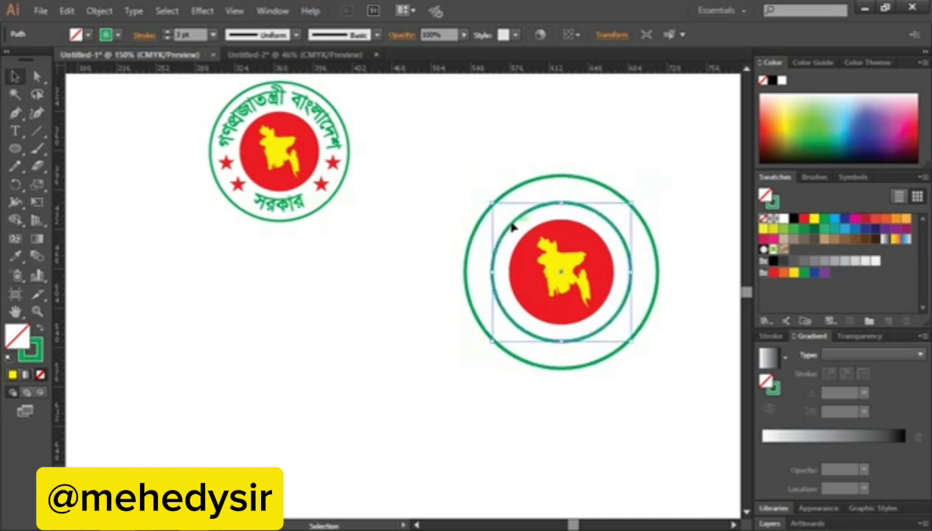
# Move the smaller ring copy to the free space below the finished reference logo and deselect it.
pyautogui.moveTo(511, 231); pyautogui.dragTo(187, 339)
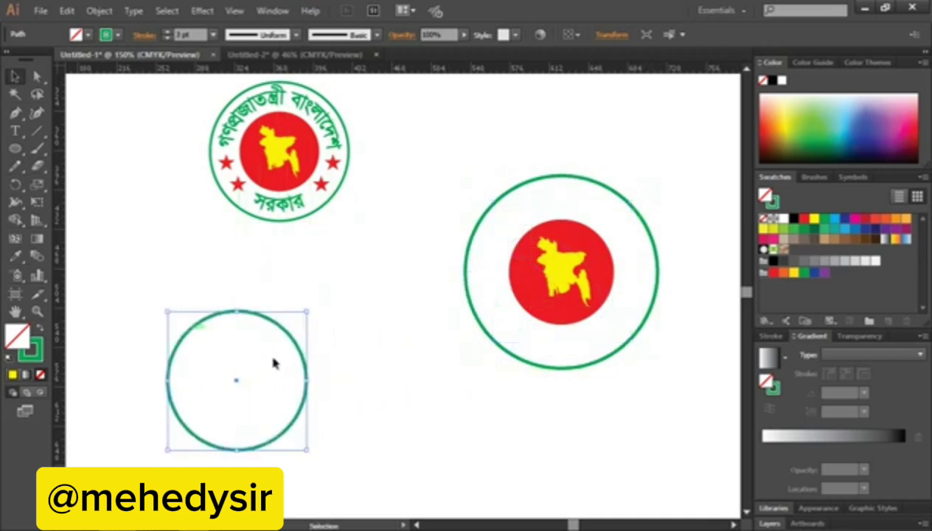
pyautogui.click(384, 381)
pyautogui.moveTo(380, 391); pyautogui.dragTo(480, 361)
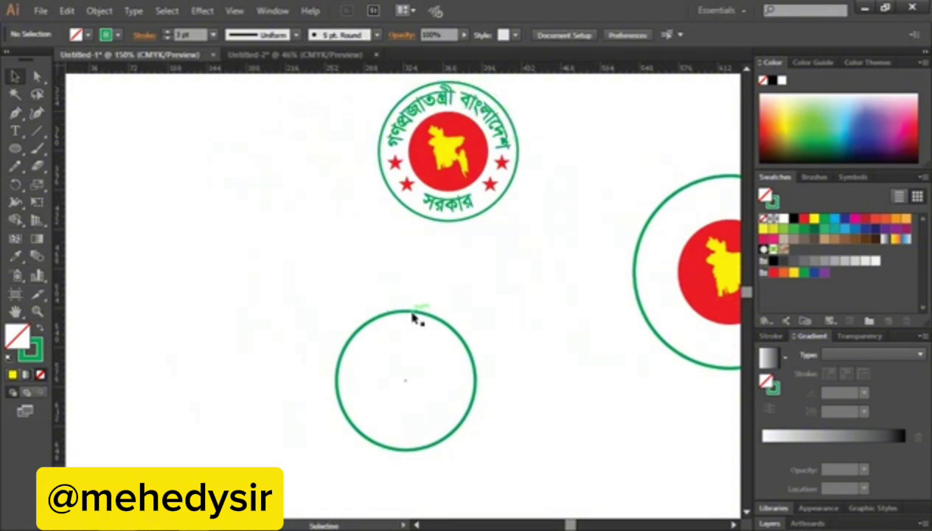
# Add the text "গণপ্রজাতন্ত্রী" along the smaller circle with Type on a Path, starting at its upper-left edge.
pyautogui.click(18, 133)
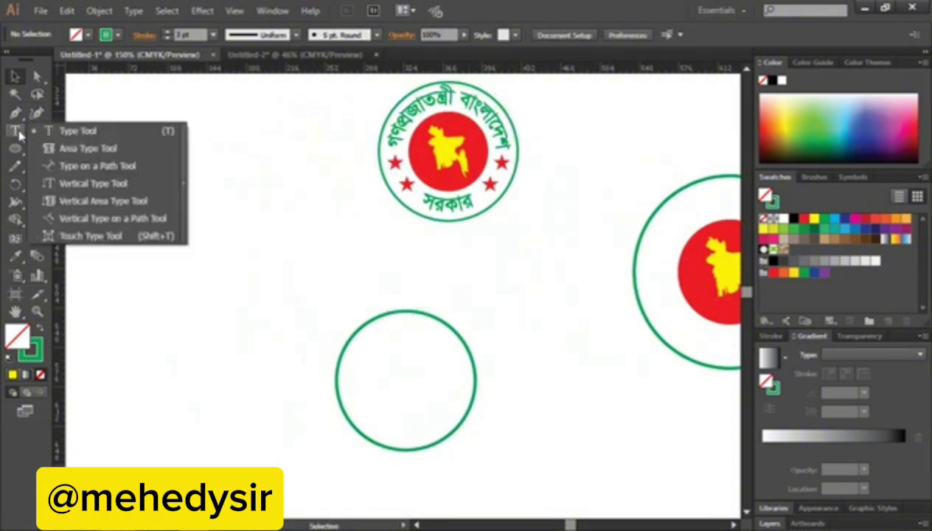
pyautogui.click(106, 168)
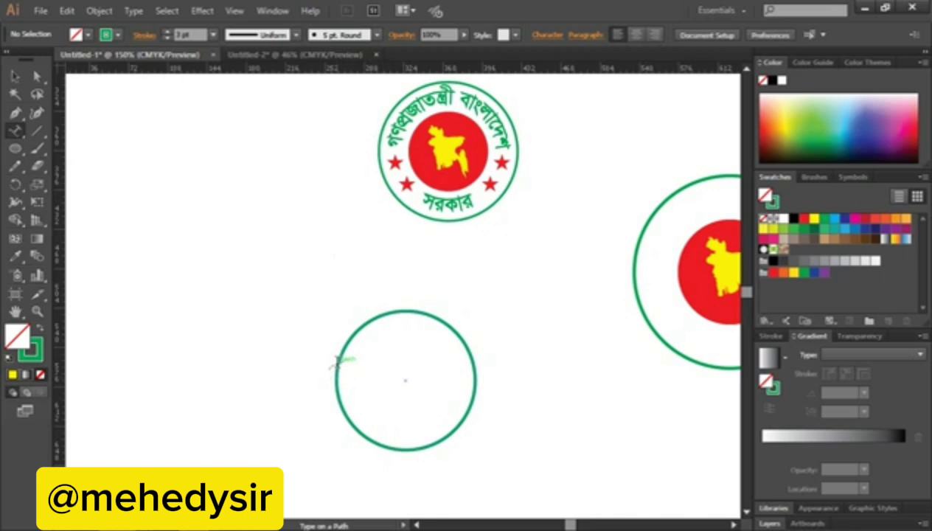
pyautogui.click(337, 360)
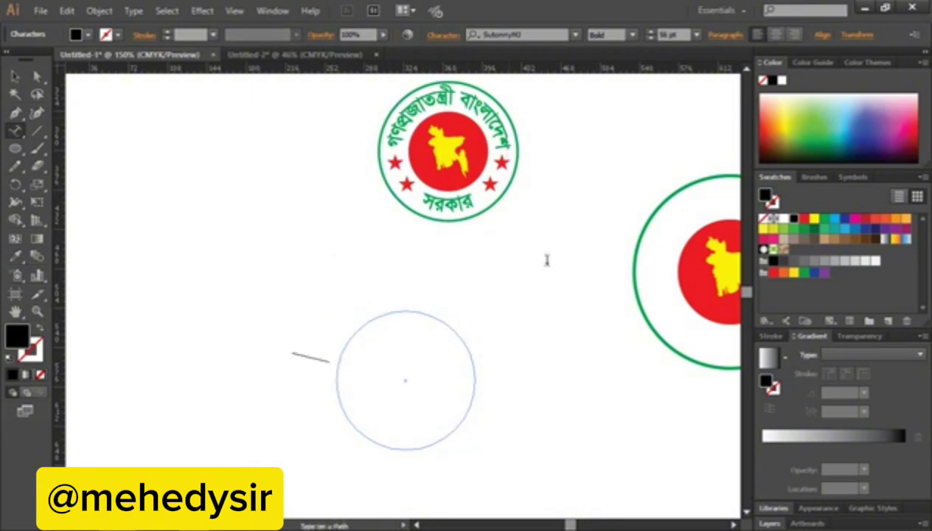
pyautogui.write('গ')
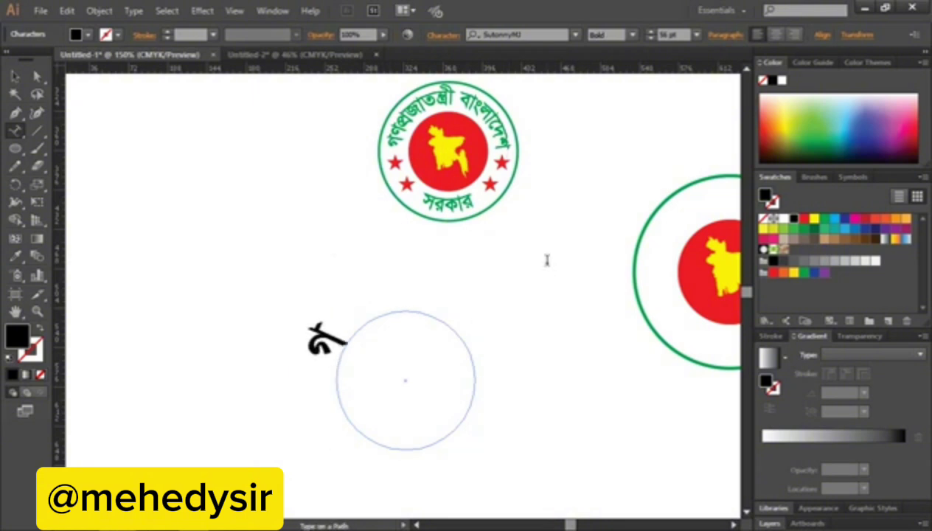
pyautogui.write('ণপ্রজাতন্ত্র')
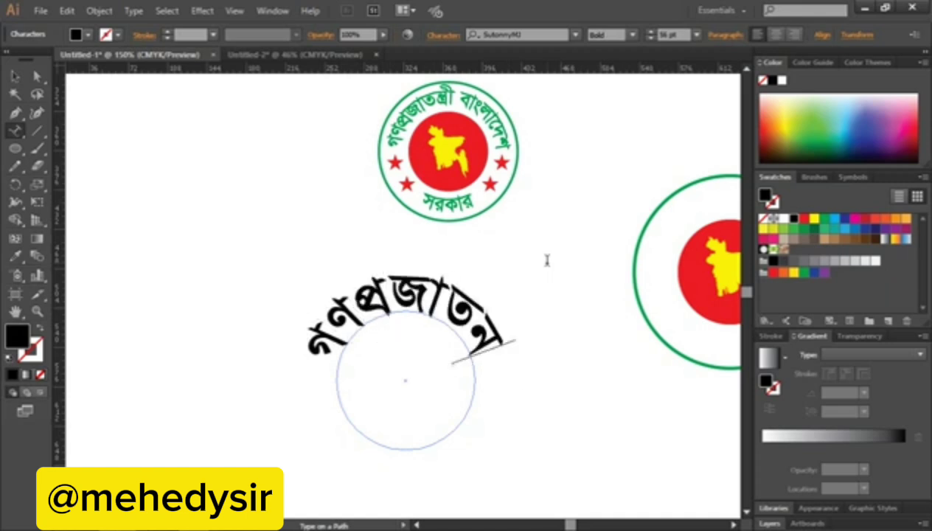
pyautogui.write('ী')
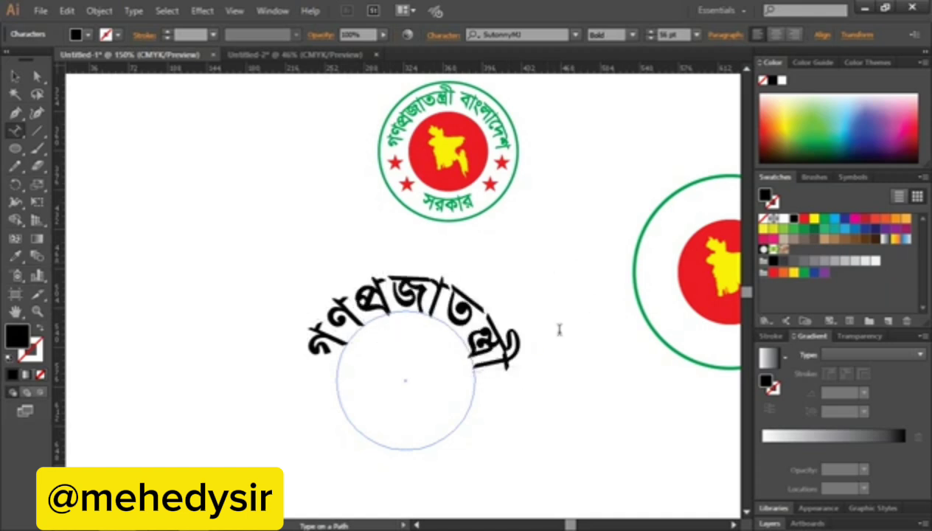
# Reduce the font size of the whole curved text to 29 pt.
pyautogui.moveTo(516, 360); pyautogui.dragTo(300, 344)
pyautogui.click(649, 39)
pyautogui.click(650, 38)
pyautogui.click(649, 39)
pyautogui.click(649, 38)
pyautogui.click(649, 39)
pyautogui.click(650, 38)
pyautogui.click(650, 38)
pyautogui.click(650, 38)
pyautogui.click(650, 38)
pyautogui.click(649, 38)
pyautogui.click(649, 38)
pyautogui.click(649, 39)
pyautogui.click(650, 39)
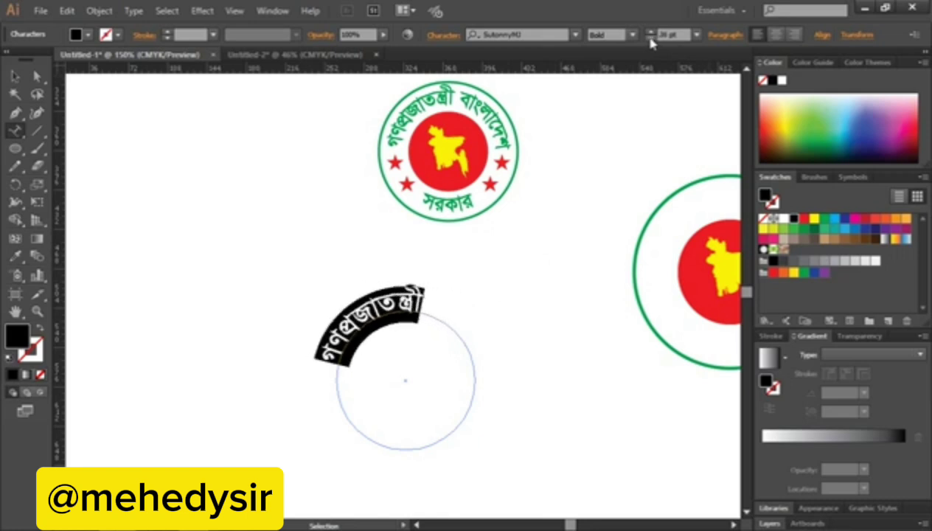
# Append a space and the word "বাংলাদেশ" to the end of the curved text, finish editing and deselect it.
pyautogui.click(424, 303)
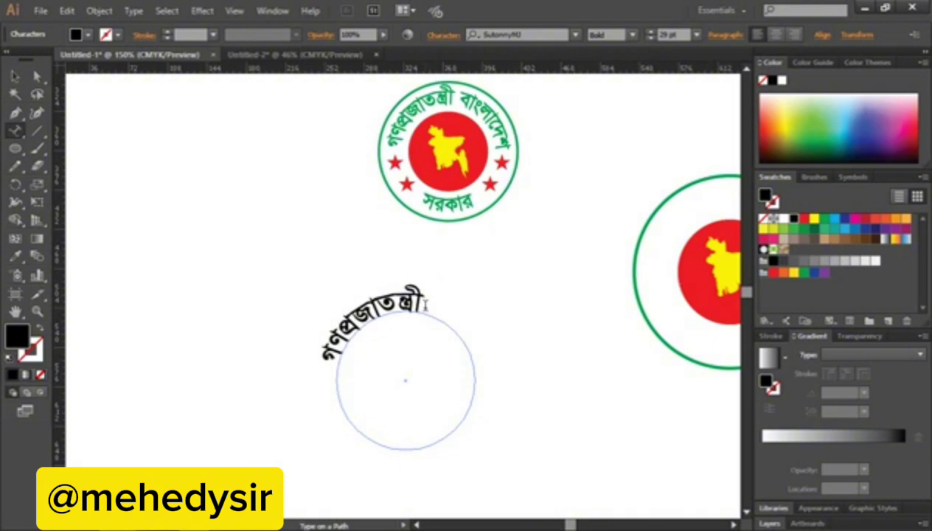
pyautogui.write('বাংলাদেশ')
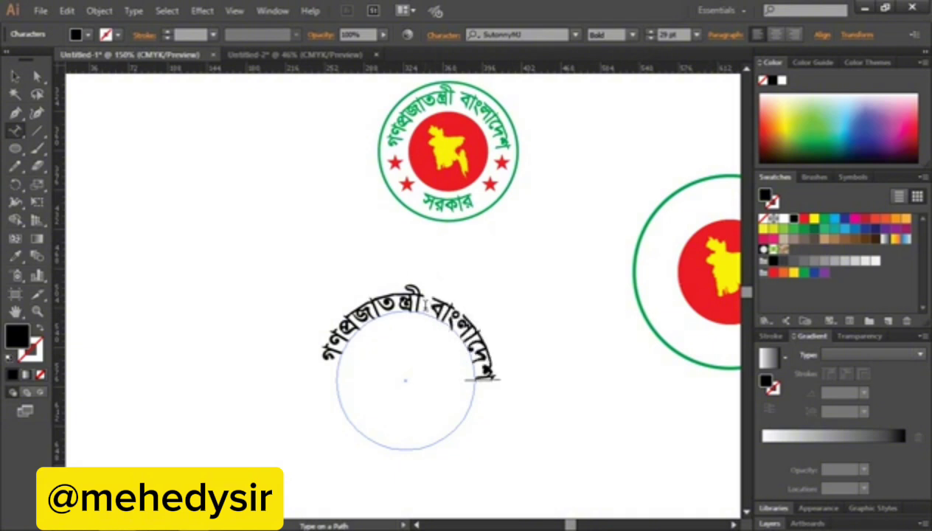
pyautogui.press('Escape')
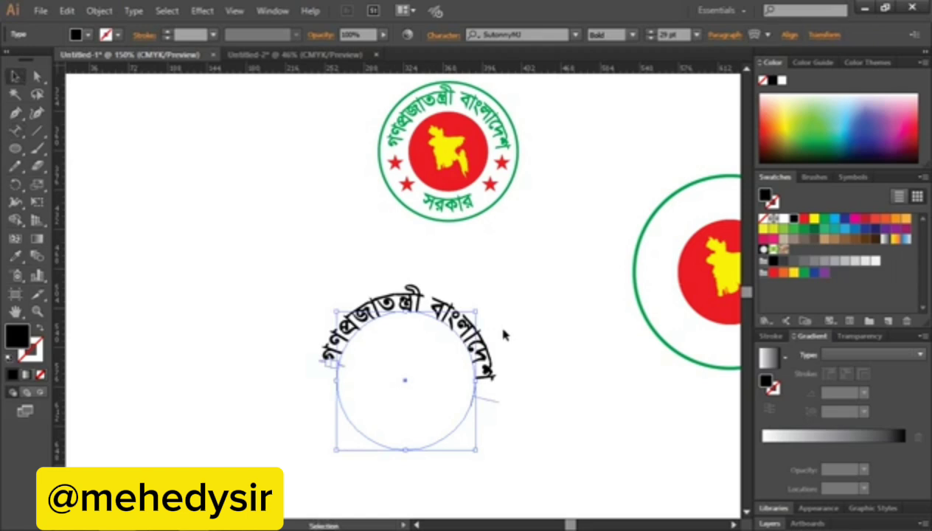
pyautogui.click(520, 332)
# Place a horizontal guide through the text circle's centre and rotate the curved text slightly counterclockwise so both ends sit evenly above it.
pyautogui.hotkey('ctrl', '+')
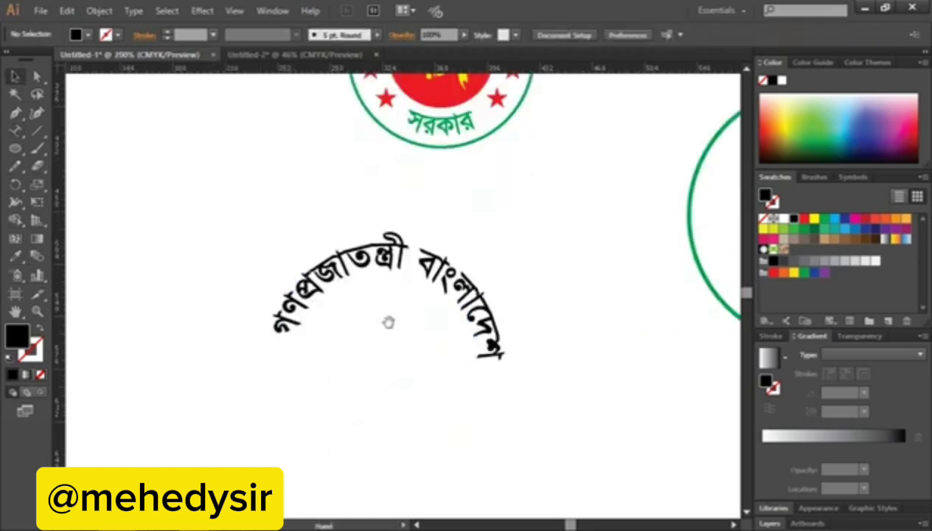
pyautogui.moveTo(389, 322); pyautogui.dragTo(505, 277)
pyautogui.click(501, 244)
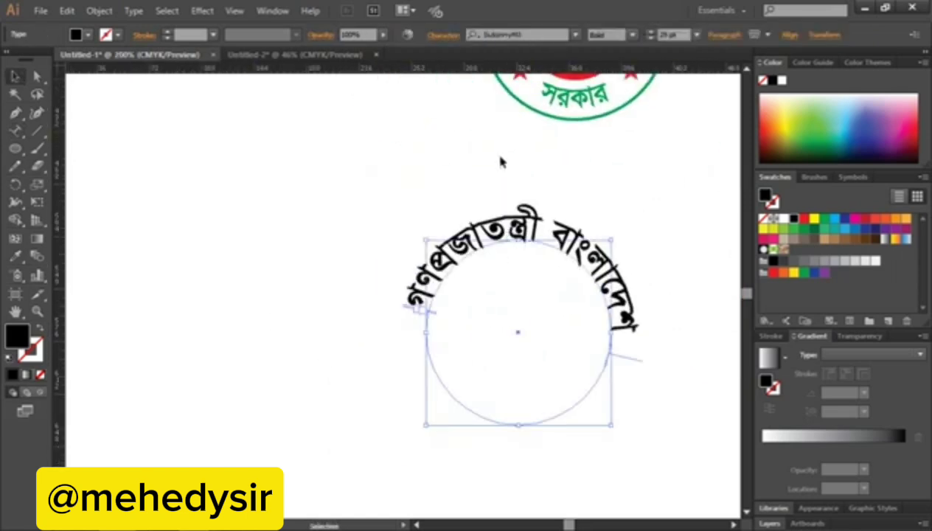
pyautogui.moveTo(546, 70); pyautogui.dragTo(566, 332)
pyautogui.click(623, 316)
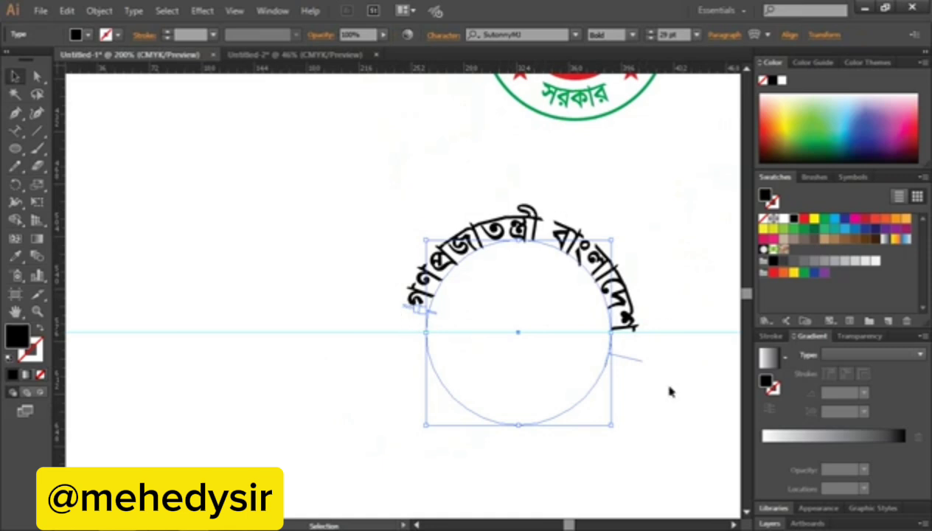
pyautogui.moveTo(618, 428); pyautogui.dragTo(630, 410)
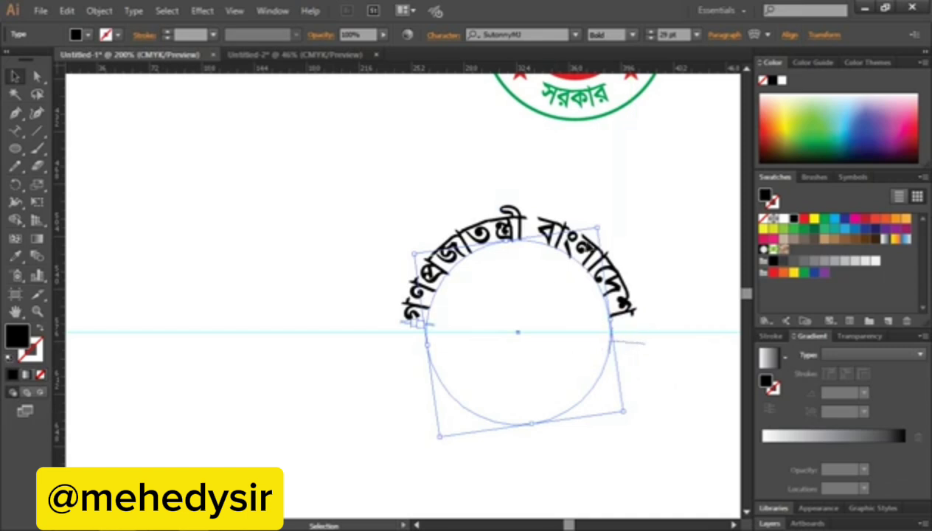
pyautogui.click(668, 399)
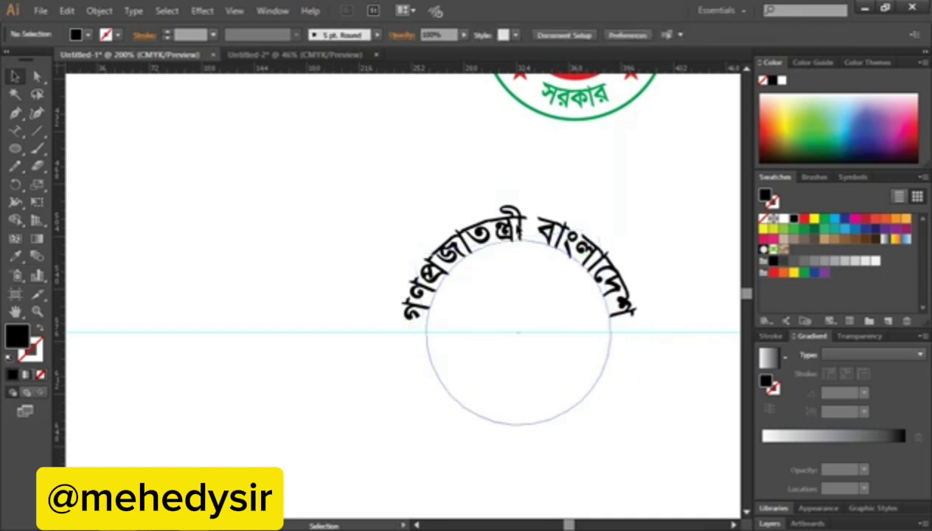
# Duplicate the curved text and place the copy beside the original at the same height on its left.
pyautogui.click(510, 230)
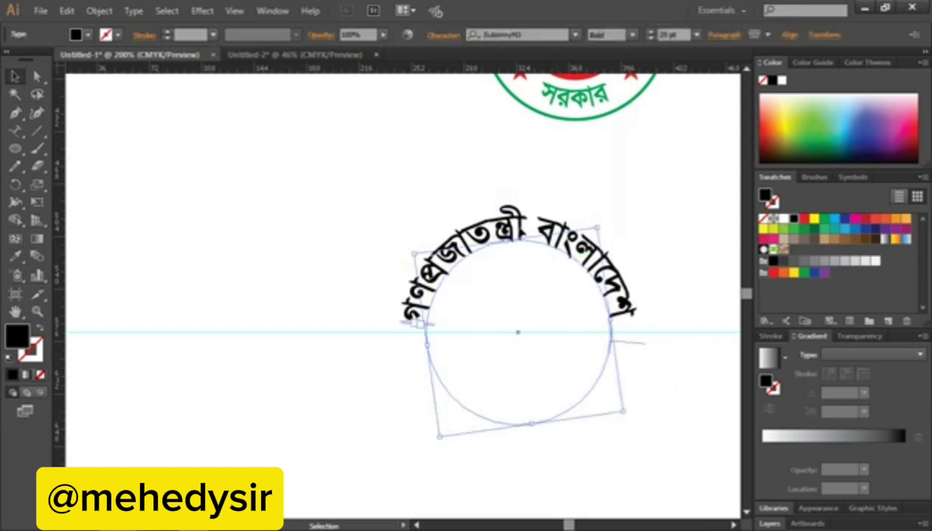
pyautogui.moveTo(516, 220); pyautogui.dragTo(221, 219)
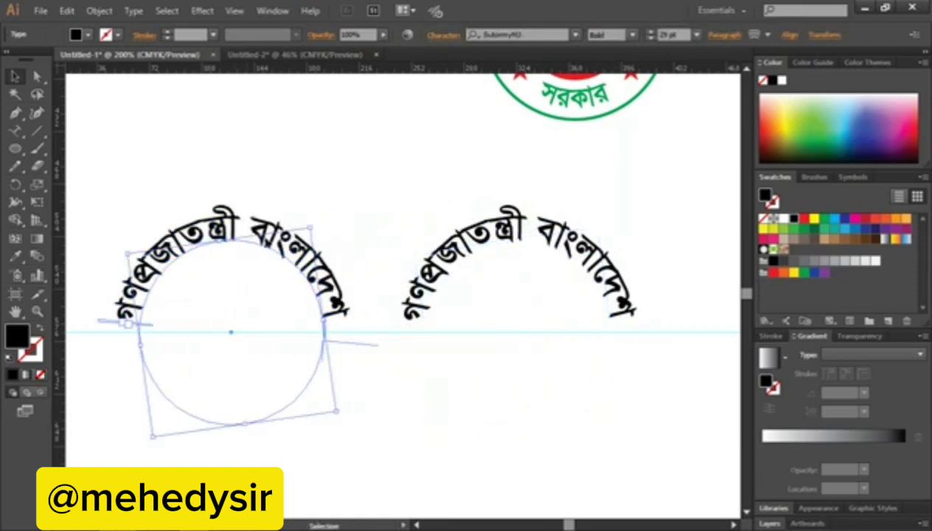
# Set the original curved text's Align to Path option to Center in Type on a Path Options, with Preview enabled.
pyautogui.click(427, 339)
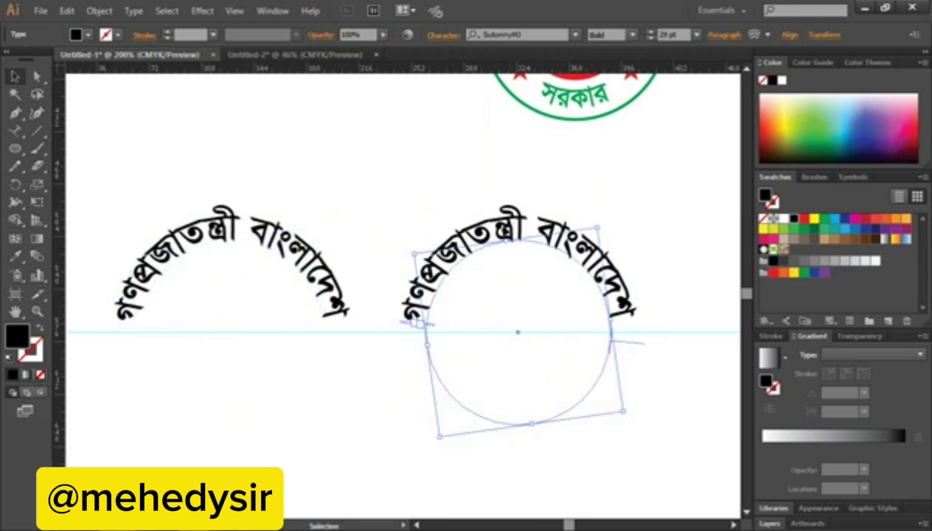
pyautogui.click(133, 11)
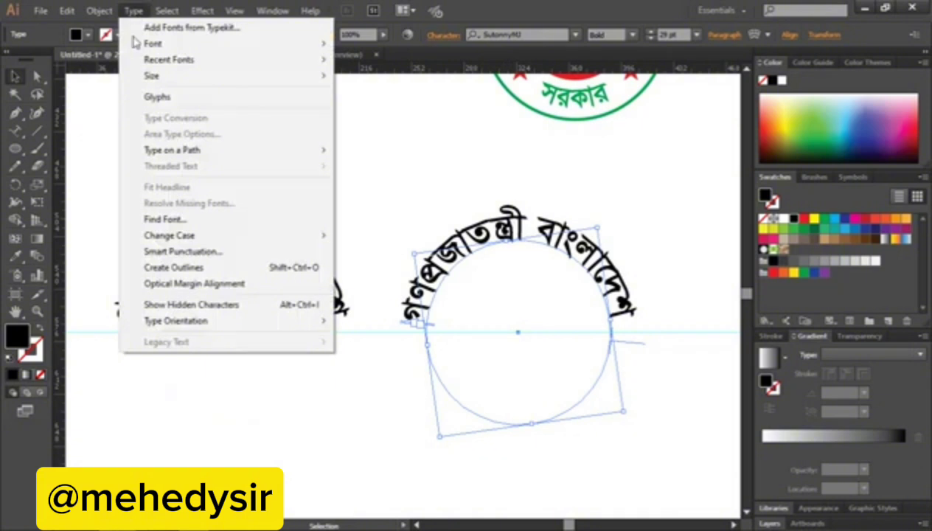
pyautogui.moveTo(189, 152)
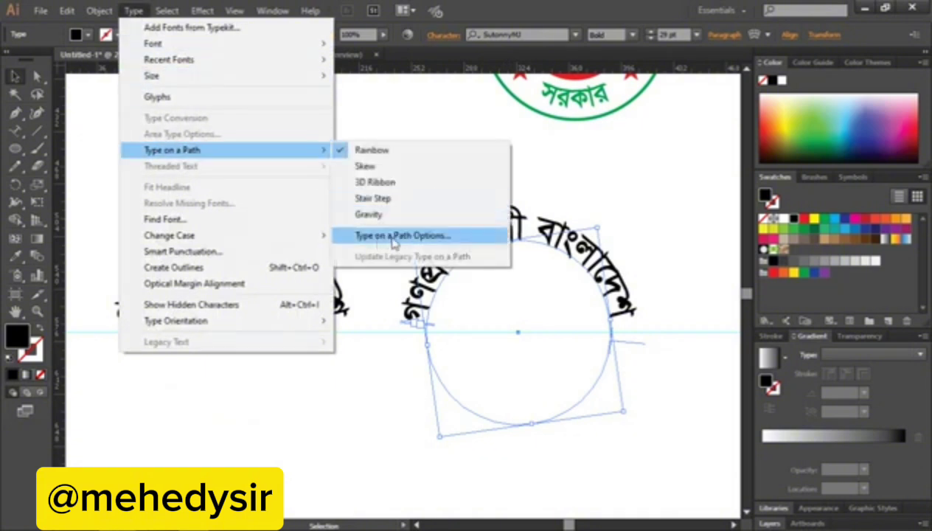
pyautogui.click(422, 236)
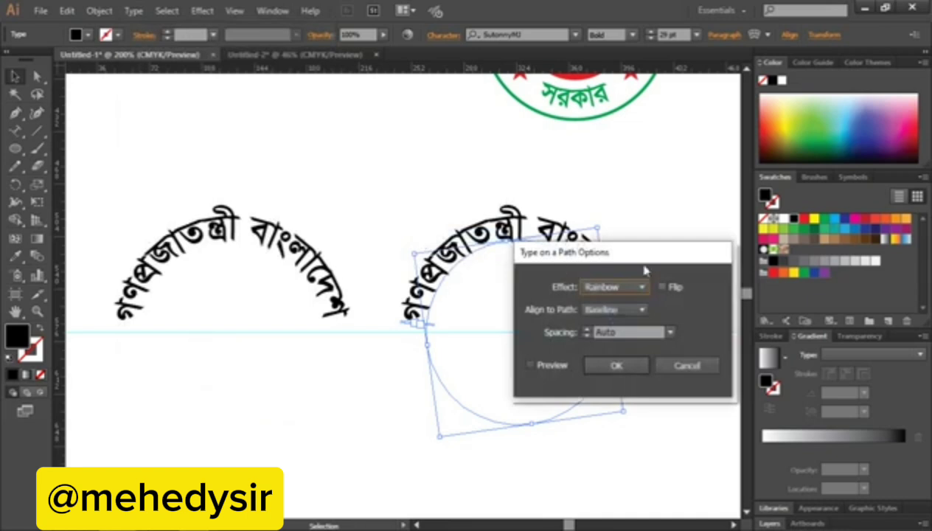
pyautogui.moveTo(575, 250); pyautogui.dragTo(248, 257)
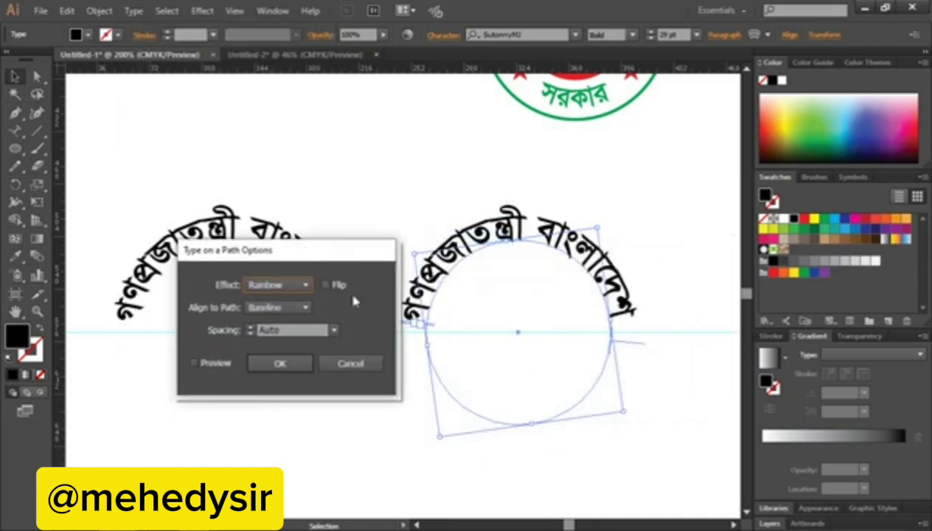
pyautogui.click(289, 311)
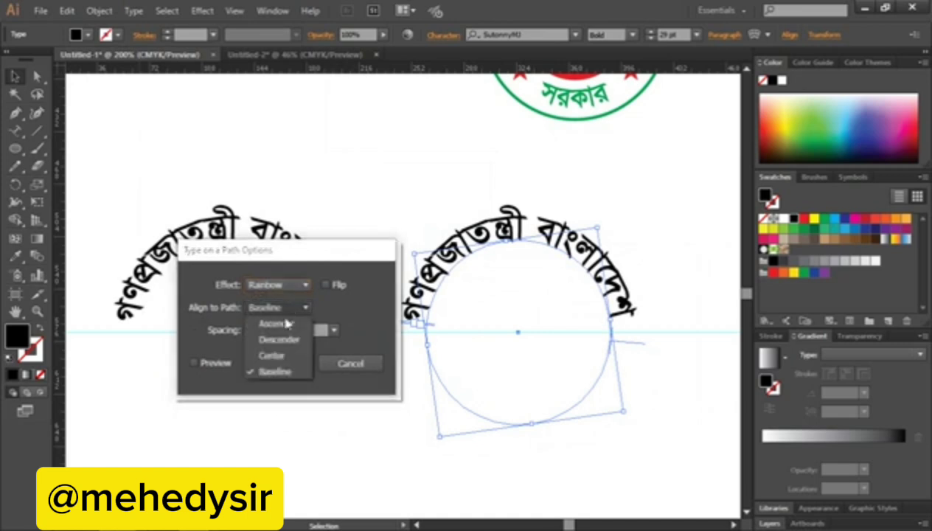
pyautogui.click(273, 357)
pyautogui.click(196, 364)
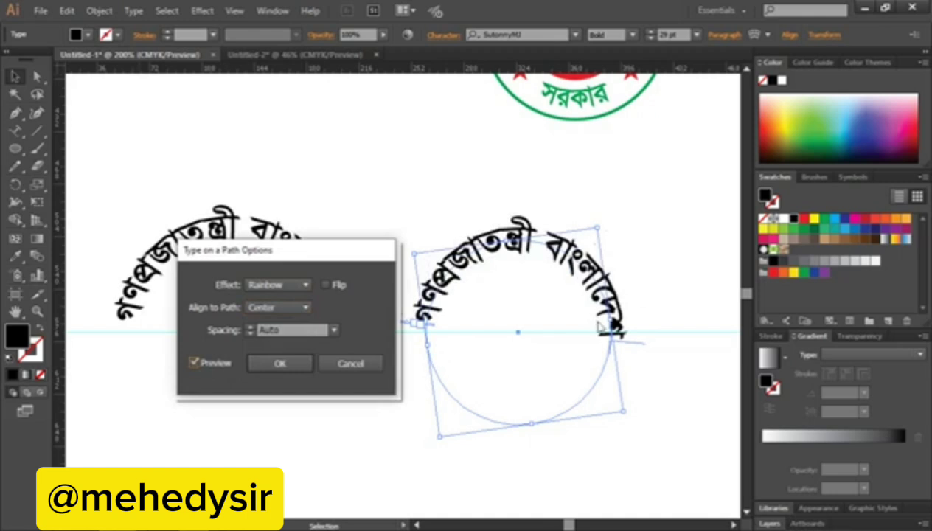
pyautogui.click(294, 364)
# Flip the left text copy in Type on a Path Options, with Preview enabled, and set its Align to Path to Center.
pyautogui.click(318, 352)
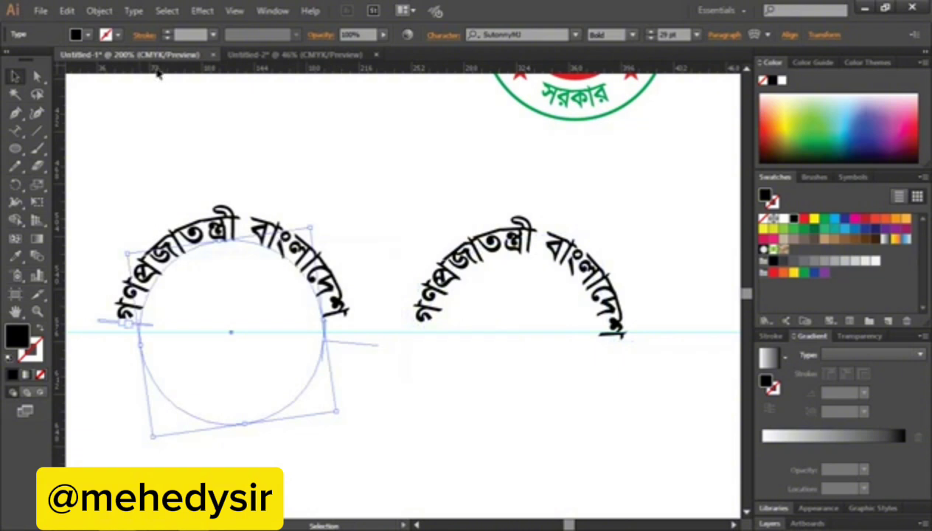
pyautogui.click(132, 10)
pyautogui.moveTo(175, 151)
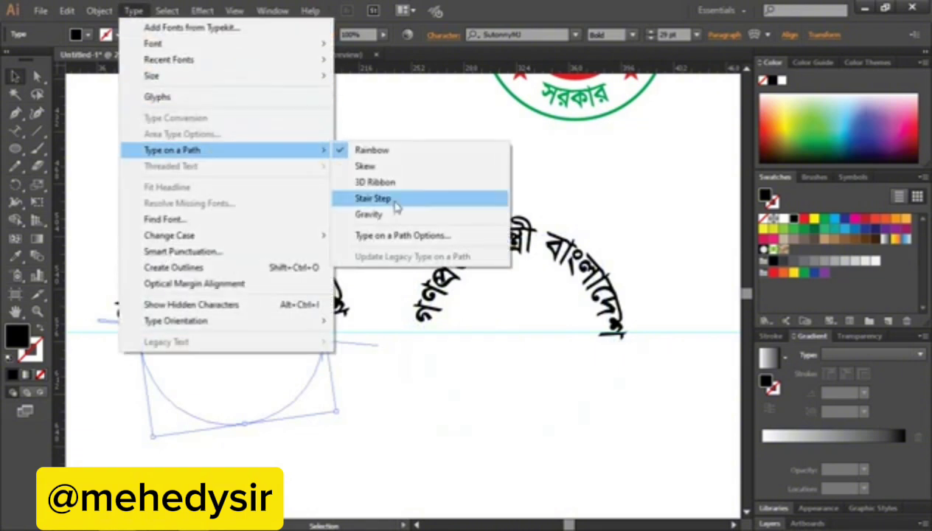
pyautogui.click(424, 236)
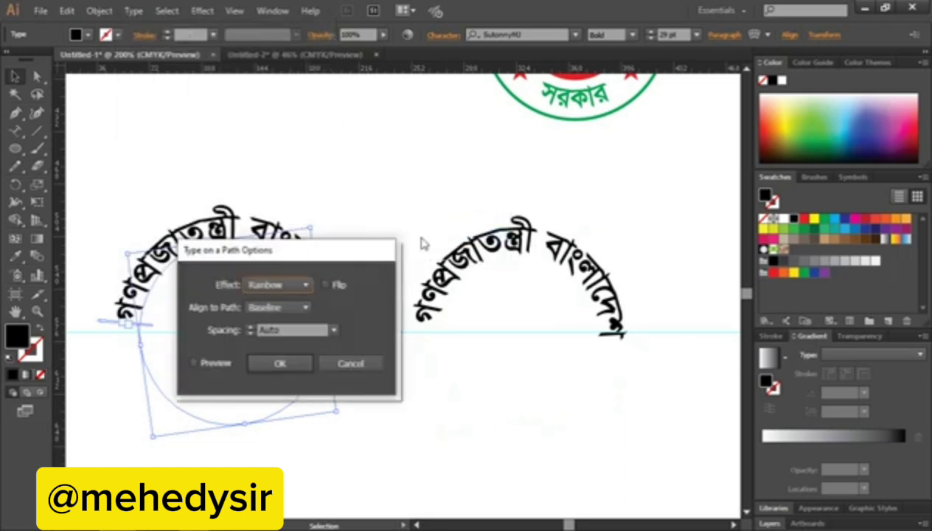
pyautogui.moveTo(348, 261); pyautogui.dragTo(566, 220)
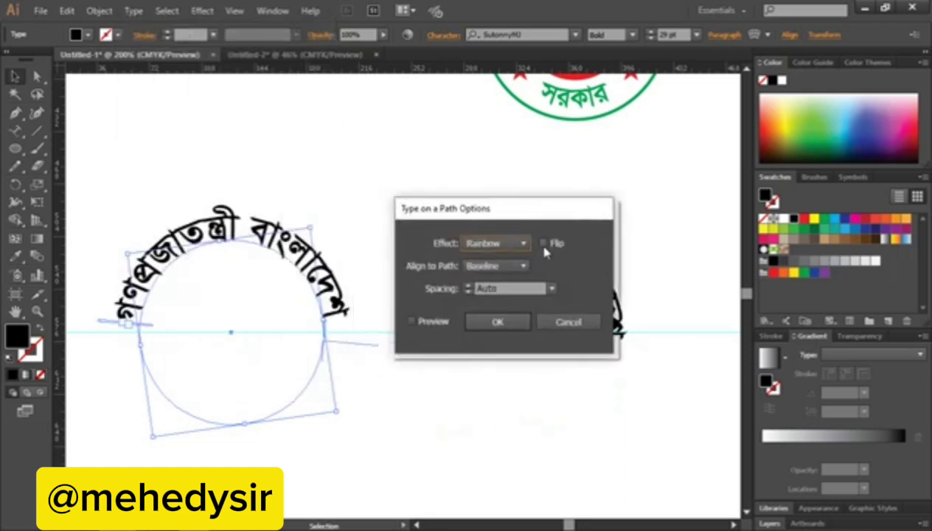
pyautogui.click(544, 244)
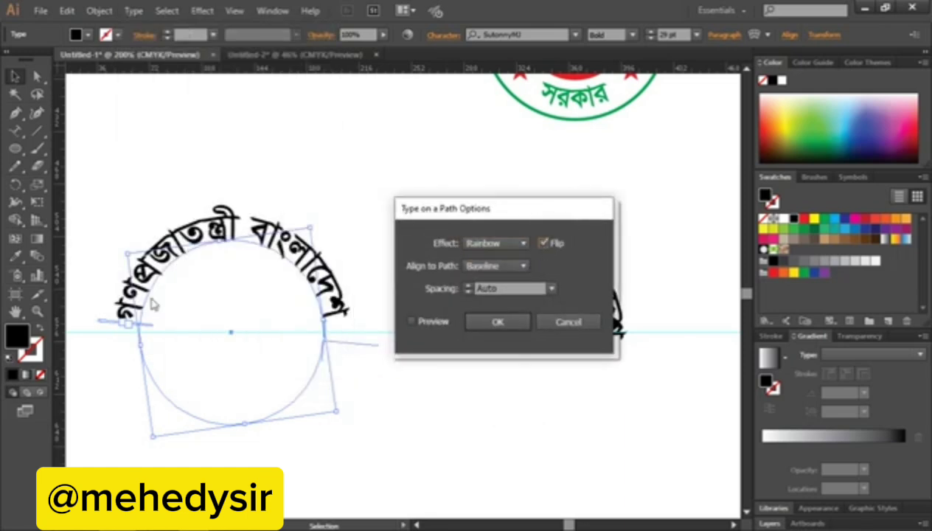
pyautogui.click(410, 322)
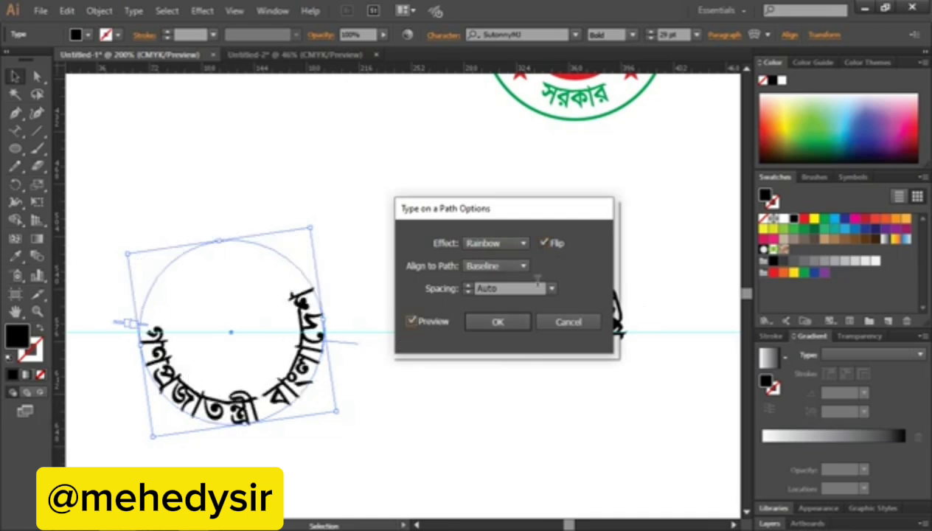
pyautogui.click(506, 267)
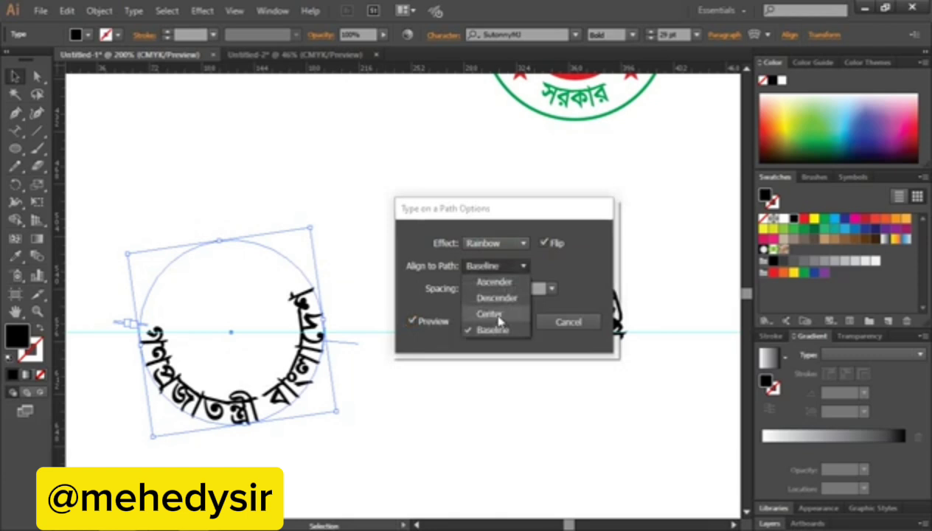
pyautogui.click(499, 315)
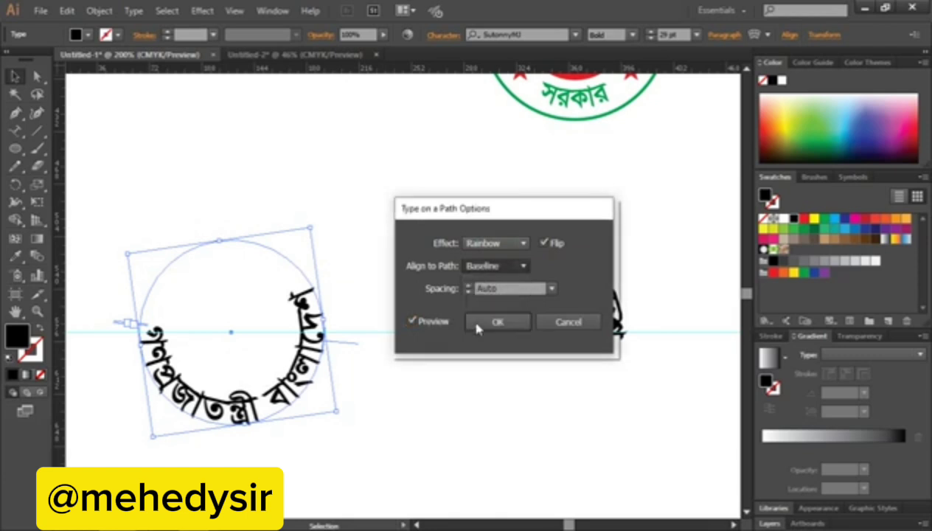
pyautogui.click(514, 329)
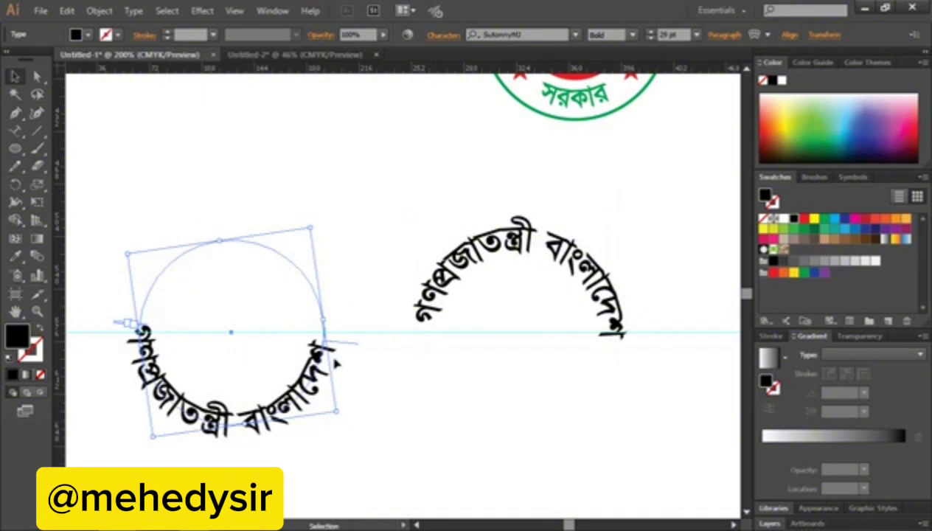
# Replace all of the flipped copy's text with the word "সরকার".
pyautogui.click(14, 130)
pyautogui.moveTo(139, 328); pyautogui.dragTo(326, 340)
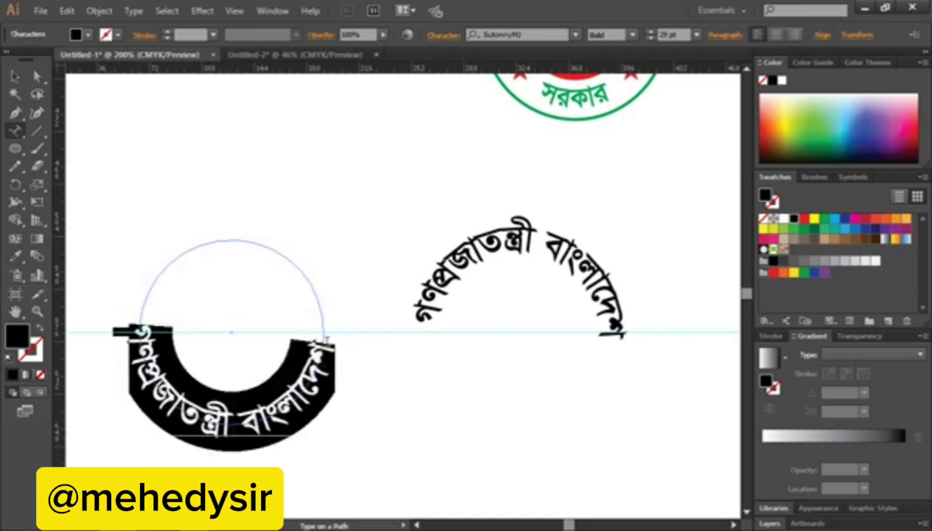
pyautogui.write('স')
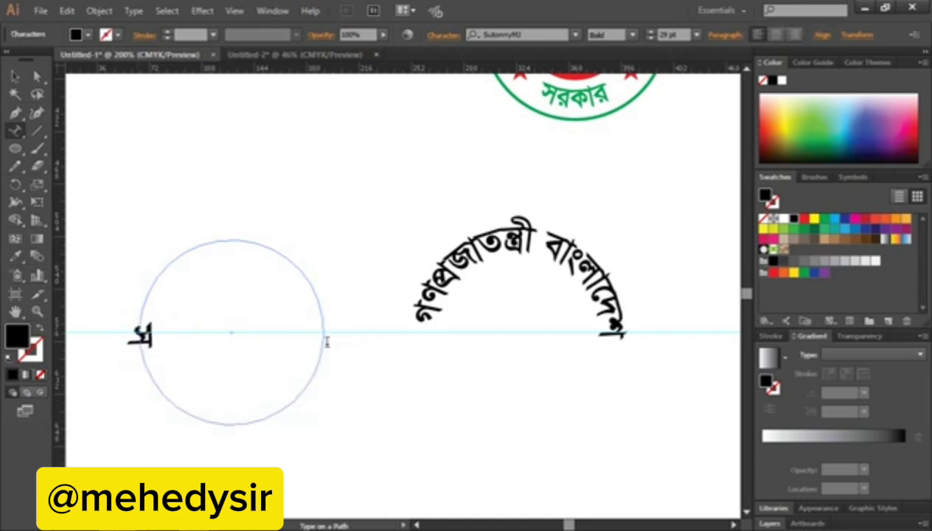
pyautogui.write('রকার')
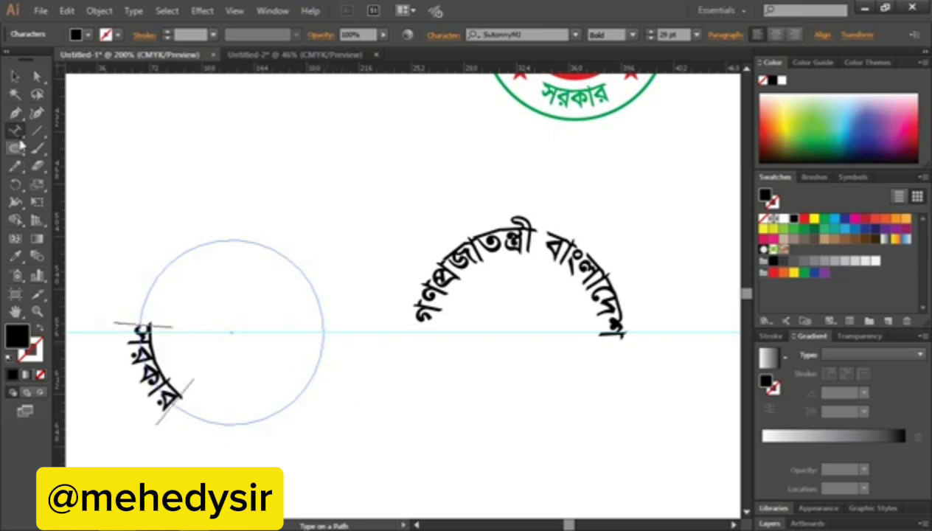
# Slide the word "সরকার" along its path to the bottom centre of the circle and delete the horizontal guide.
pyautogui.click(143, 325)
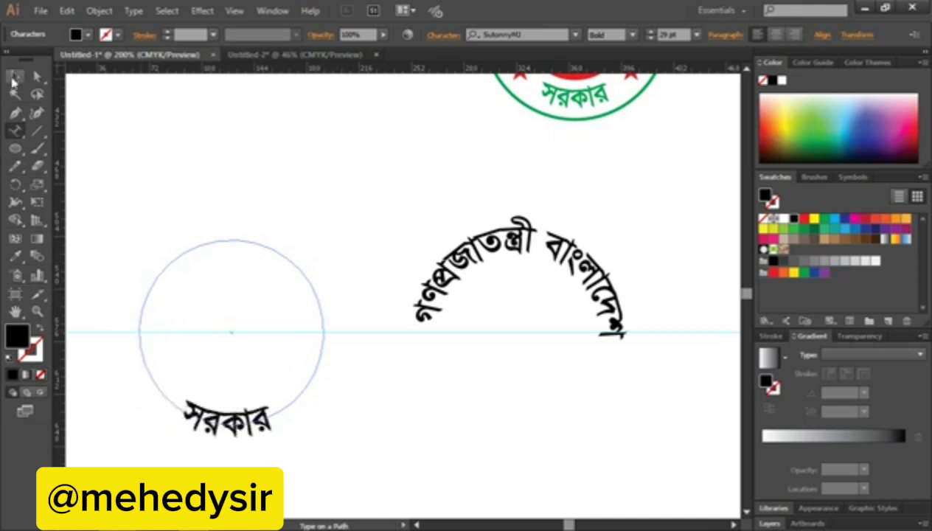
pyautogui.click(15, 76)
pyautogui.click(426, 431)
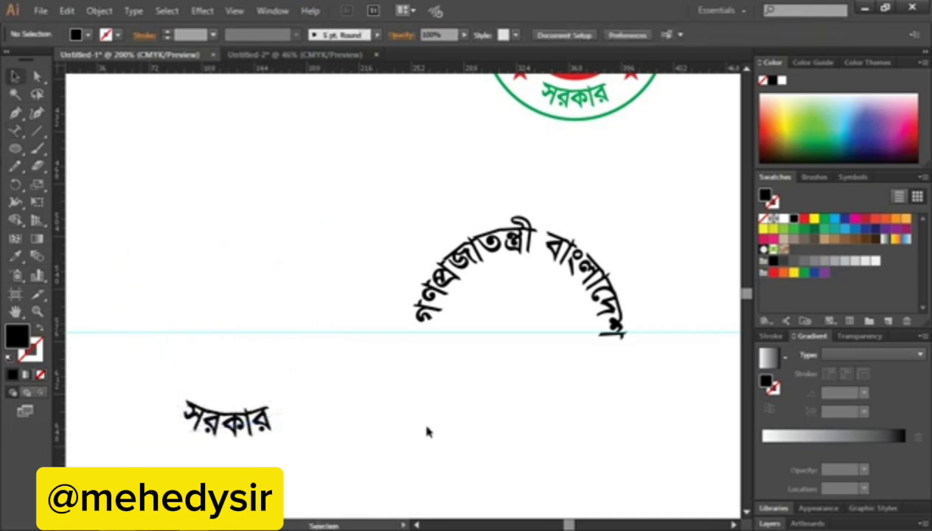
pyautogui.click(359, 334)
pyautogui.click(362, 345)
# Align the two circular texts on their horizontal centres so that both share one circle, and deselect them.
pyautogui.moveTo(141, 183); pyautogui.dragTo(610, 459)
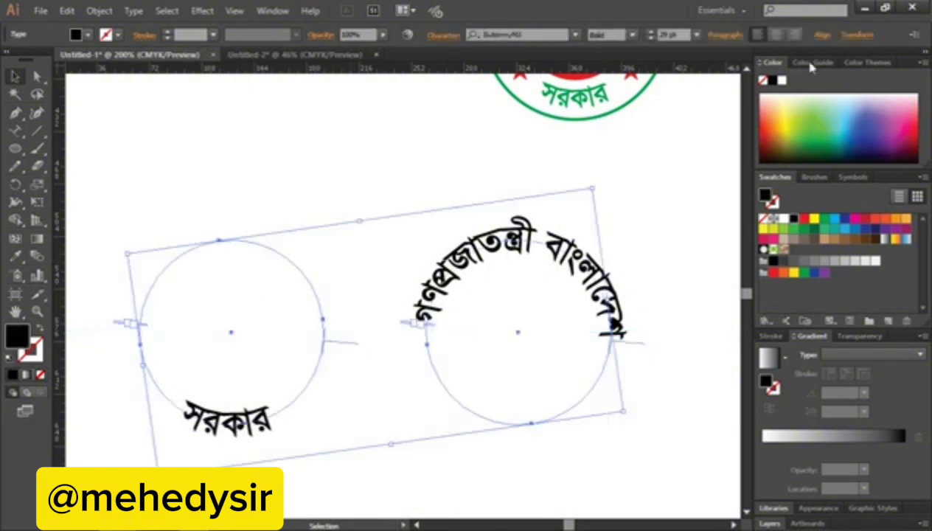
pyautogui.click(820, 37)
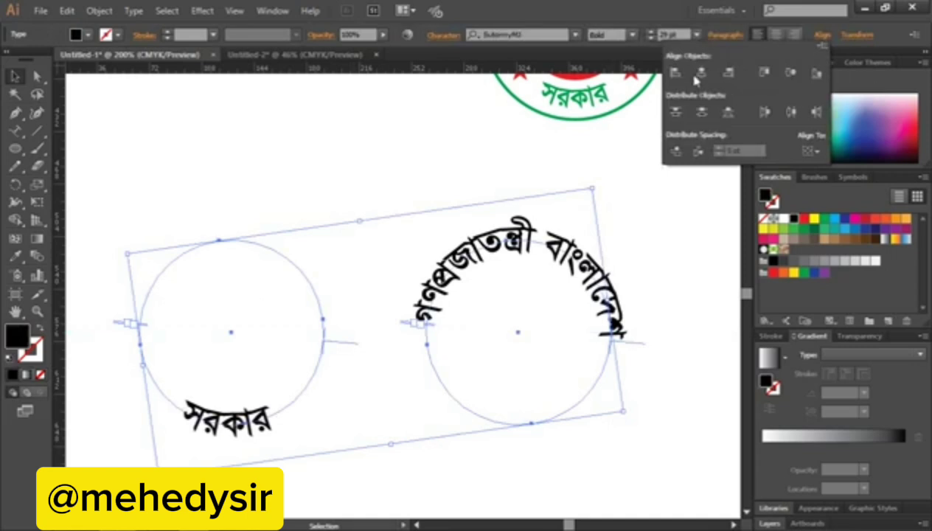
pyautogui.click(701, 73)
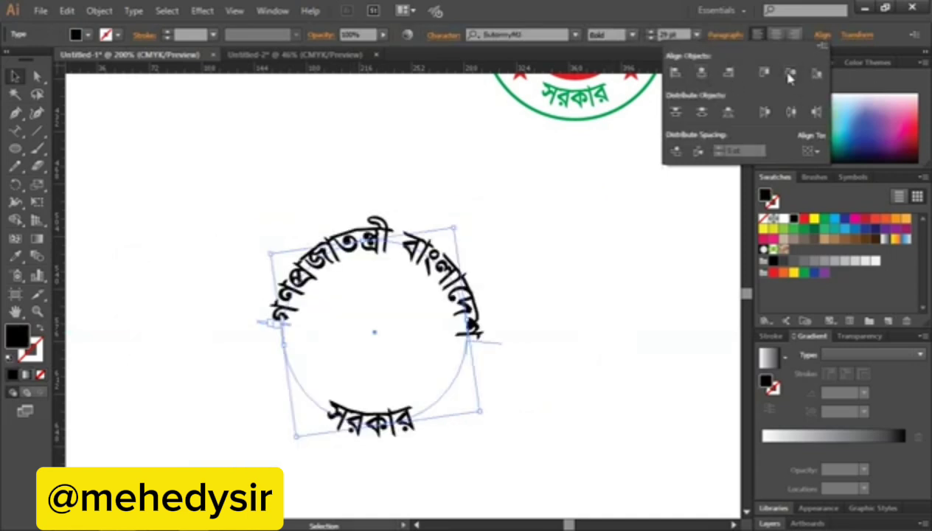
pyautogui.click(628, 333)
pyautogui.click(612, 328)
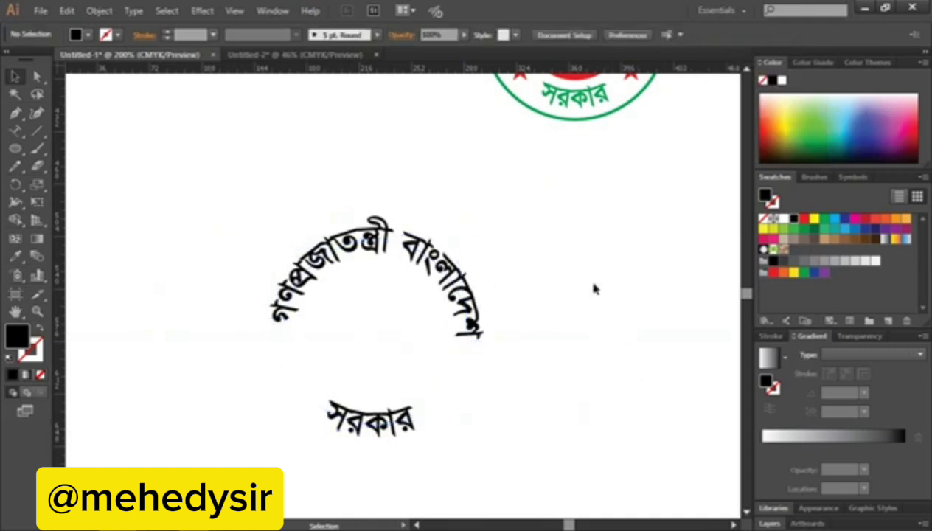
# Fill the upper curved text "গণপ্রজাতন্ত্রী বাংলাদেশ" with the green swatch and deselect it.
pyautogui.click(375, 227)
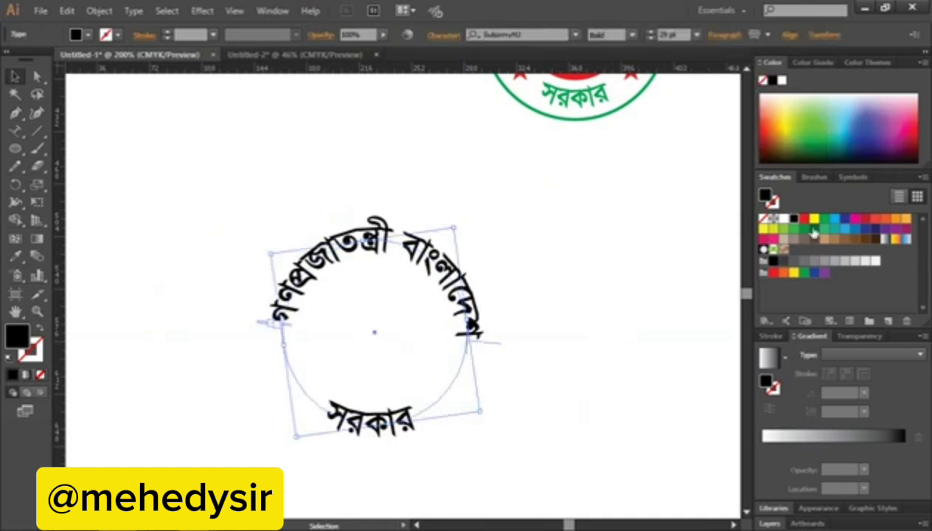
pyautogui.click(824, 224)
pyautogui.click(601, 340)
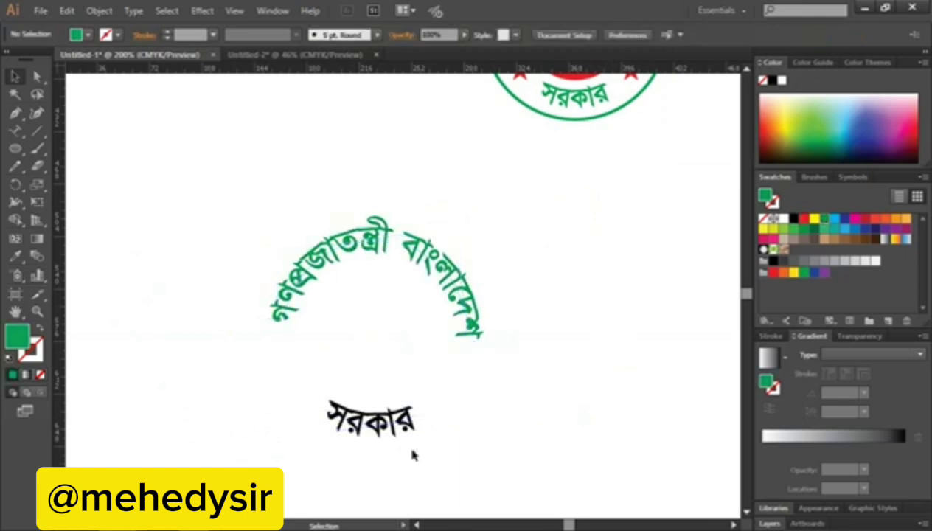
# Fill the lower curved text "সরকার" with the green swatch and deselect it.
pyautogui.moveTo(400, 425); pyautogui.dragTo(402, 425)
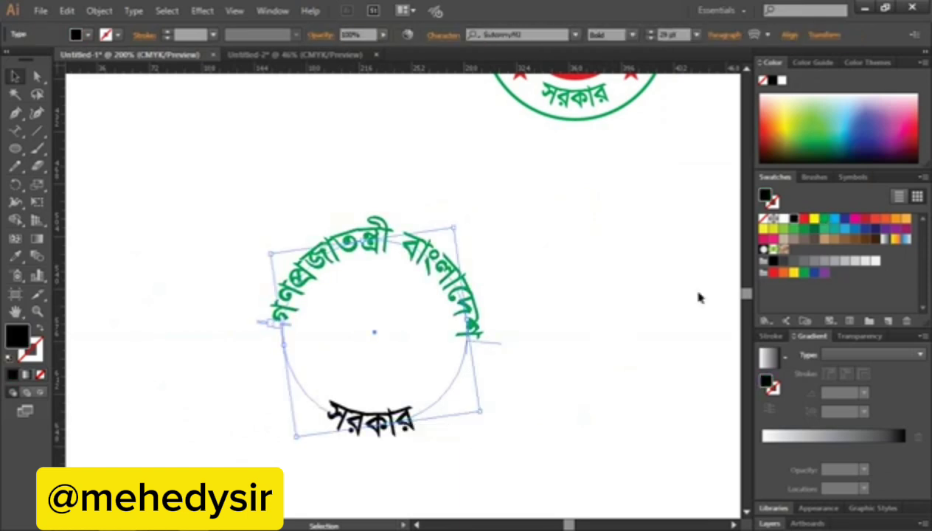
pyautogui.click(824, 223)
pyautogui.click(594, 334)
# Move both curved texts together onto the new logo, centred between the green ring and the red circle.
pyautogui.hotkey('ctrl', '-')
pyautogui.hotkey('ctrl', '-')
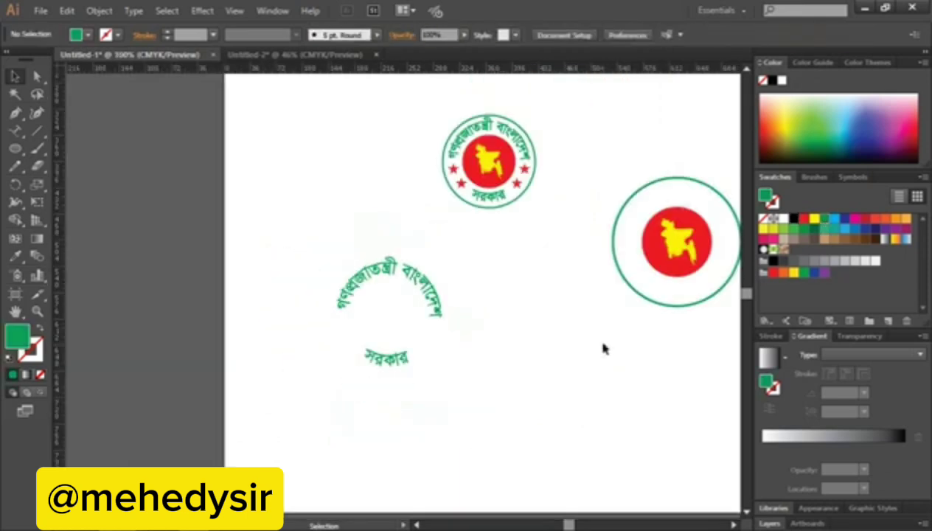
pyautogui.moveTo(323, 233); pyautogui.dragTo(517, 353)
pyautogui.click(335, 241)
pyautogui.moveTo(334, 241); pyautogui.dragTo(410, 310)
pyautogui.moveTo(392, 274); pyautogui.dragTo(682, 200)
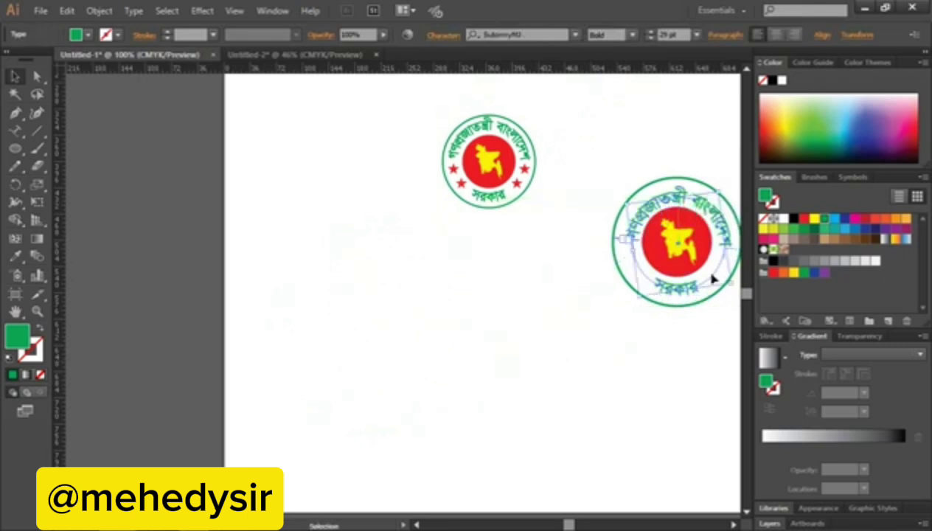
# Enlarge both curved texts slightly so they sit closer to the green ring, and deselect them.
pyautogui.hotkey('ctrl', '+')
pyautogui.hotkey('ctrl', '+')
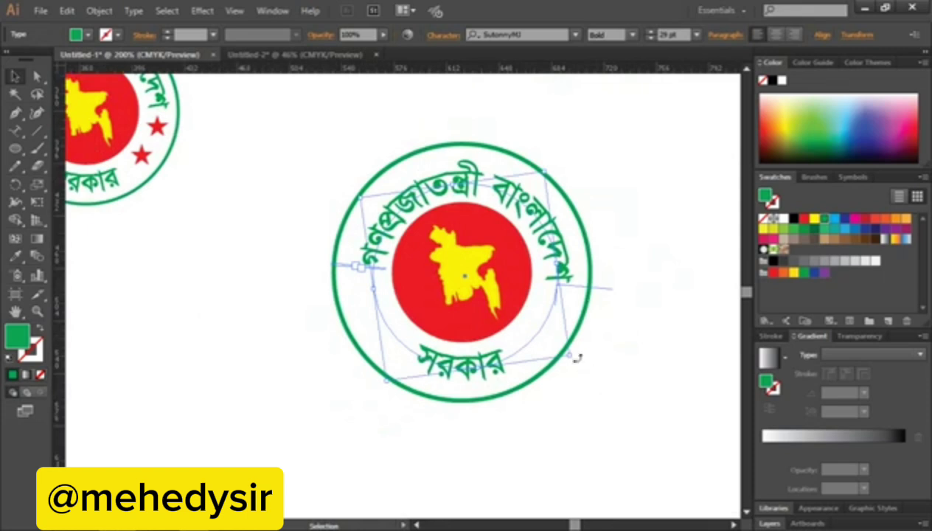
pyautogui.moveTo(571, 358); pyautogui.dragTo(574, 358)
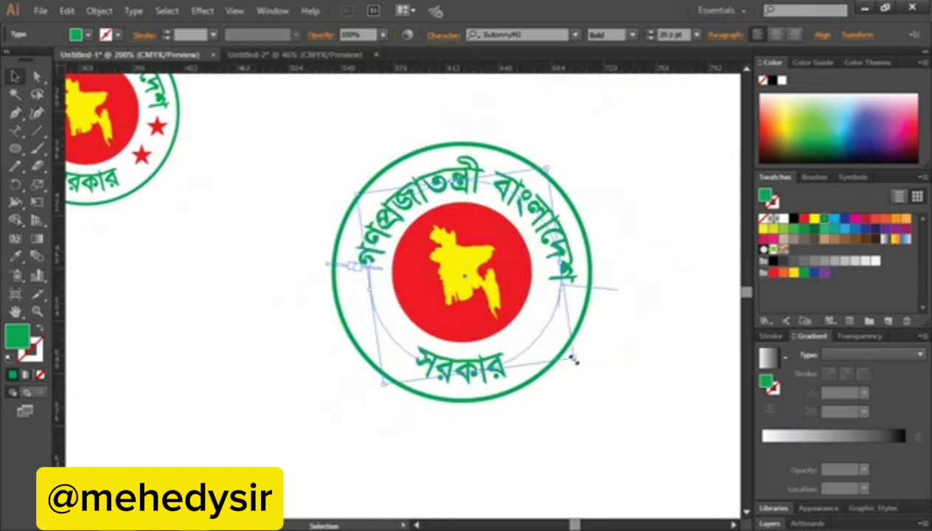
pyautogui.click(642, 384)
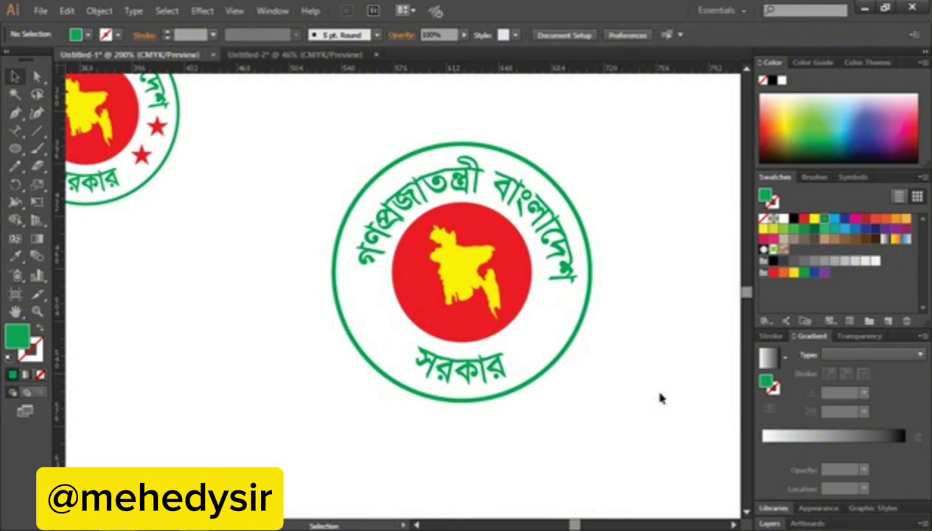
# Place a vertical and a horizontal guide through the centre of the green ring.
pyautogui.click(465, 171)
pyautogui.click(642, 174)
pyautogui.click(518, 150)
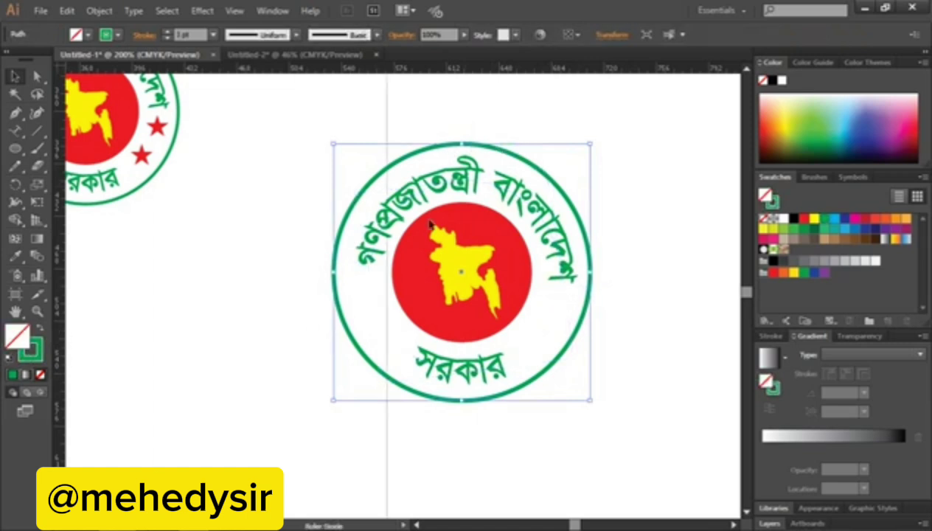
pyautogui.click(467, 157)
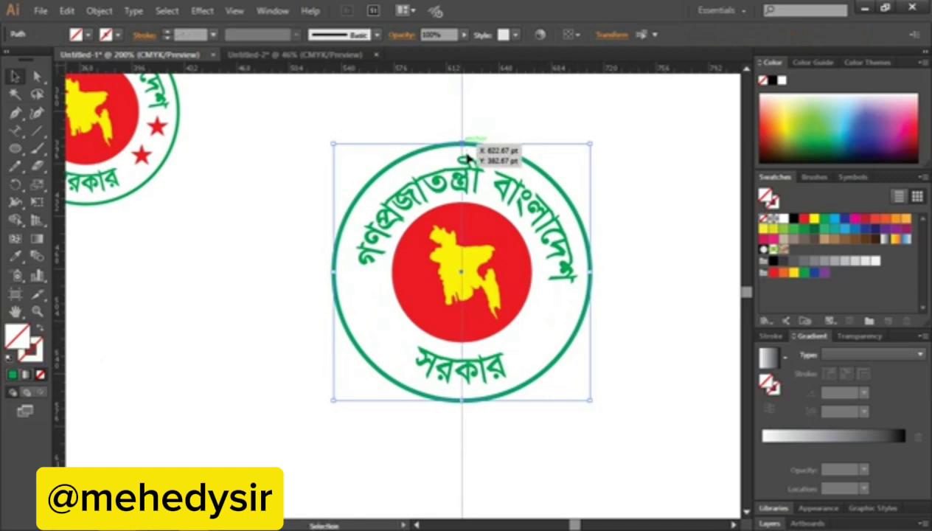
pyautogui.click(579, 216)
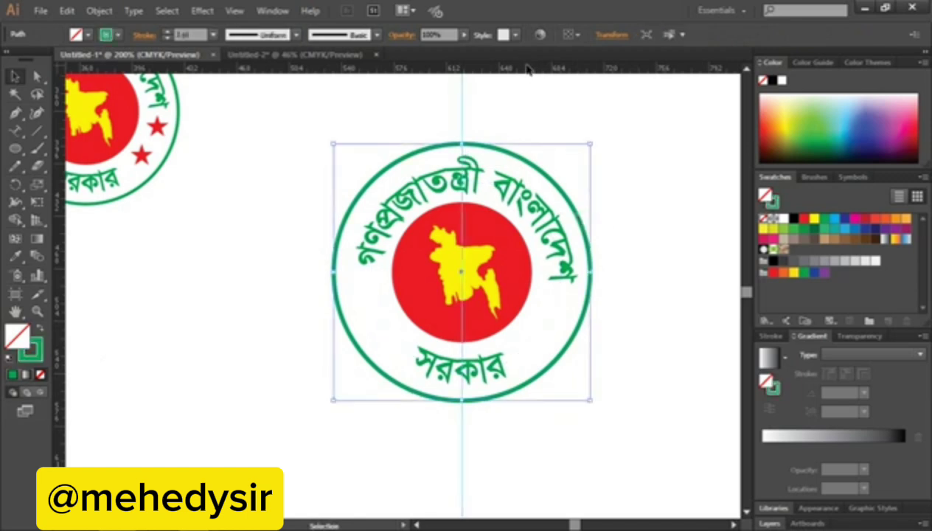
pyautogui.moveTo(528, 68); pyautogui.dragTo(593, 272)
pyautogui.click(704, 319)
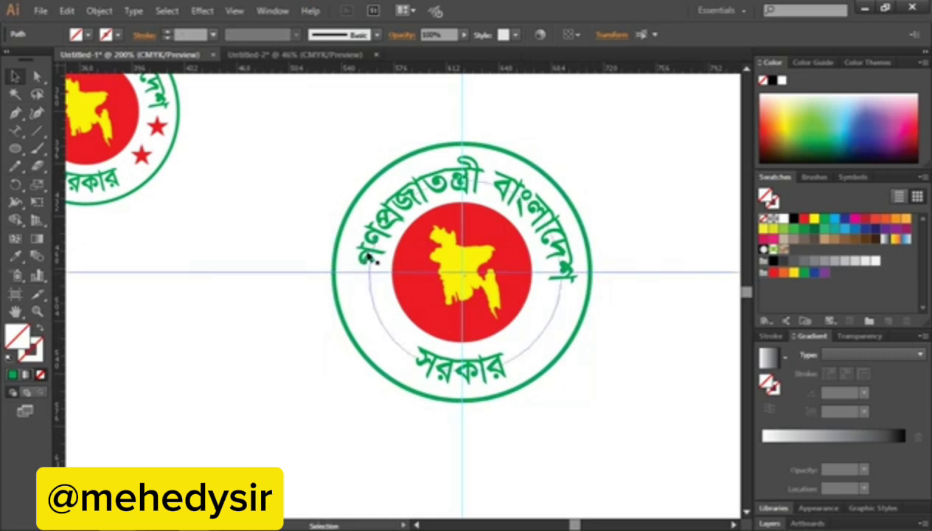
# Rotate the upper text "গণপ্রজাতন্ত্রী বাংলাদেশ" slightly counterclockwise until its two ends are level with the horizontal guide.
pyautogui.click(569, 282)
pyautogui.click(686, 308)
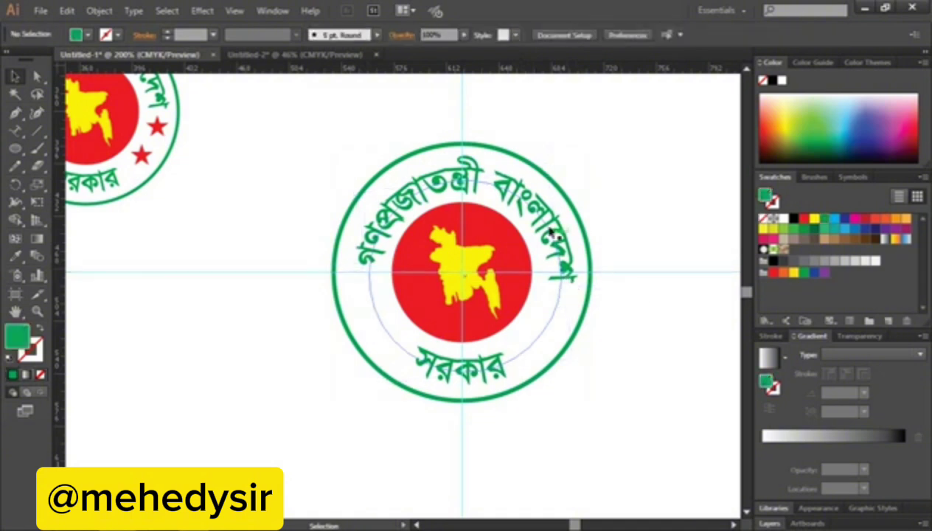
pyautogui.click(511, 187)
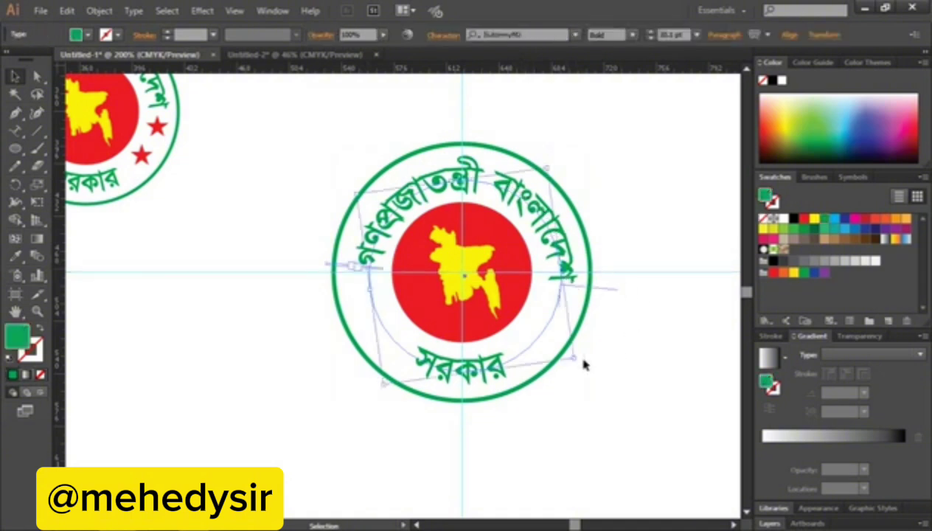
pyautogui.moveTo(580, 359); pyautogui.dragTo(589, 355)
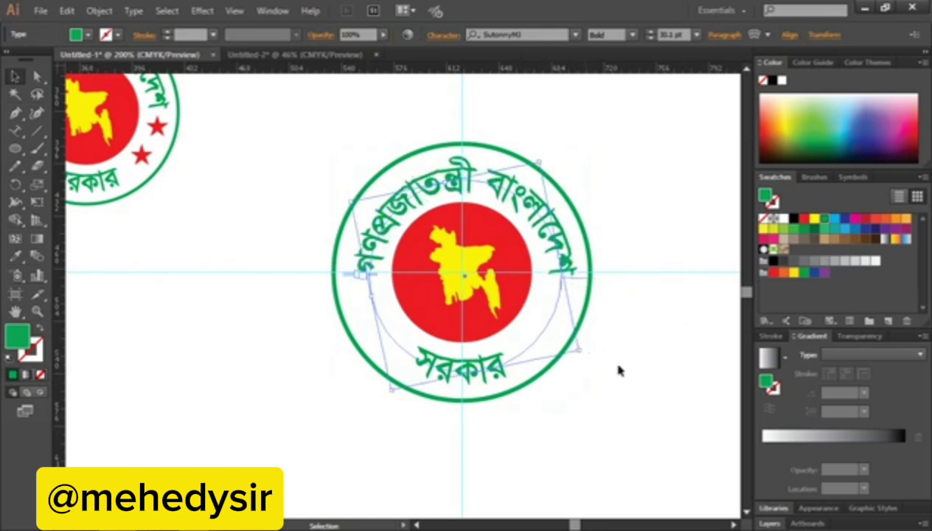
pyautogui.click(638, 359)
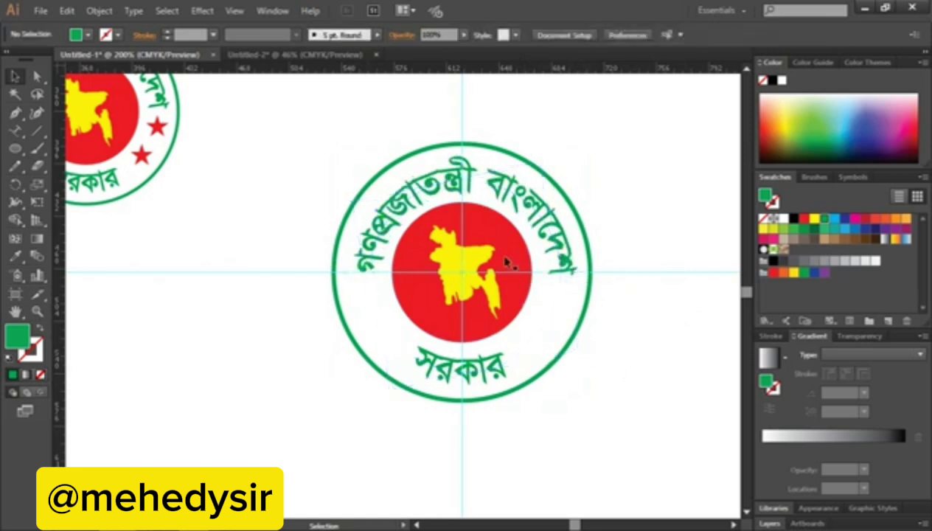
# Rotate the lower text "সরকার" slightly counterclockwise to centre it on the vertical guide, and deselect it.
pyautogui.click(469, 376)
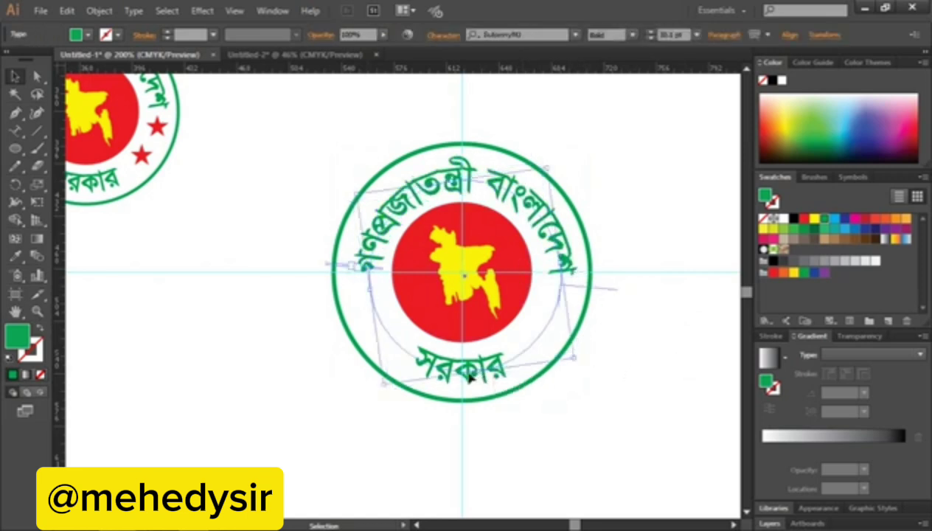
pyautogui.moveTo(579, 356); pyautogui.dragTo(584, 359)
pyautogui.click(605, 414)
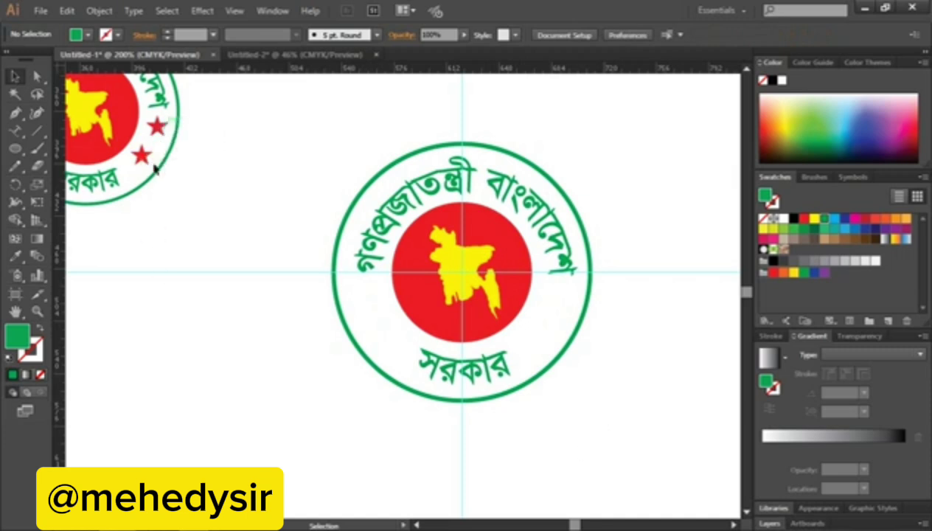
# Draw a small five-pointed star below the start of the upper text and fill it red.
pyautogui.moveTo(15, 148); pyautogui.dragTo(73, 218)
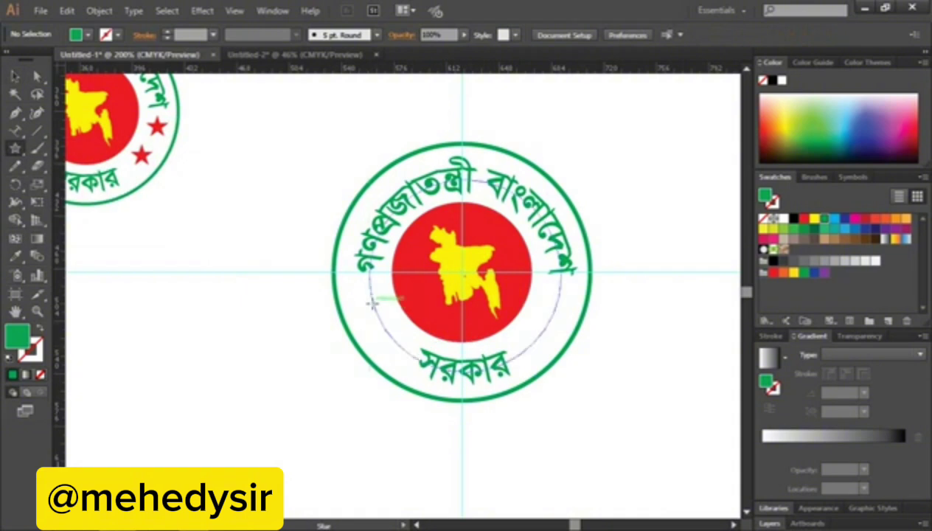
pyautogui.moveTo(372, 302)
pyautogui.mouseDown()
pyautogui.moveTo(380, 358)
pyautogui.moveTo(385, 312)
pyautogui.mouseUp()
pyautogui.click(15, 76)
pyautogui.press('Left')
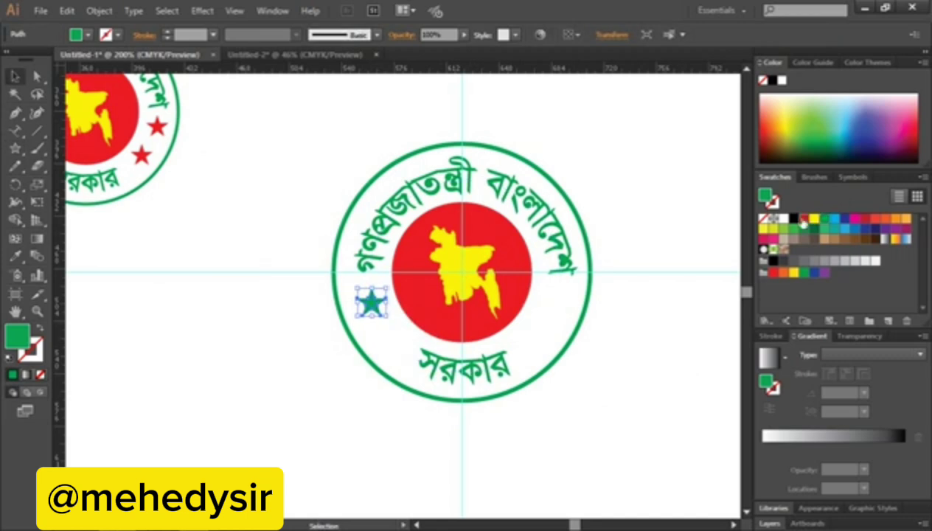
pyautogui.click(802, 219)
pyautogui.click(628, 426)
pyautogui.hotkey('ctrl', '+')
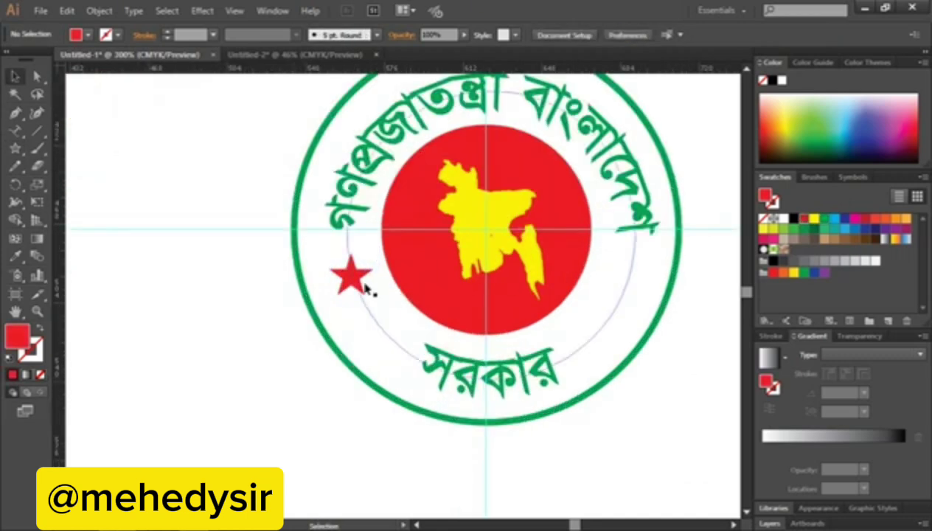
# Duplicate the red star to a second position lower down along the ring, beside the word "সরকার".
pyautogui.click(354, 287)
pyautogui.moveTo(375, 295); pyautogui.dragTo(381, 333)
pyautogui.click(298, 345)
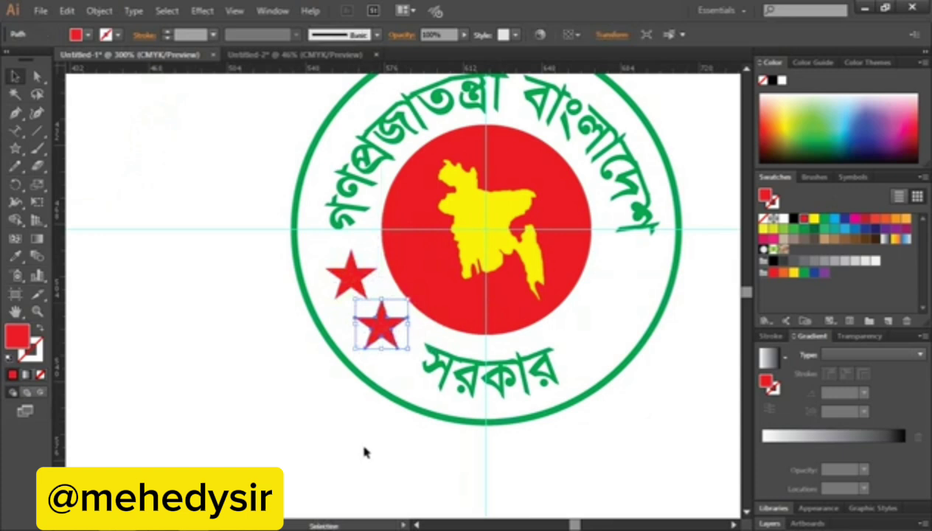
pyautogui.click(358, 436)
# Select both red stars and create a reflected copy across the vertical axis.
pyautogui.click(354, 286)
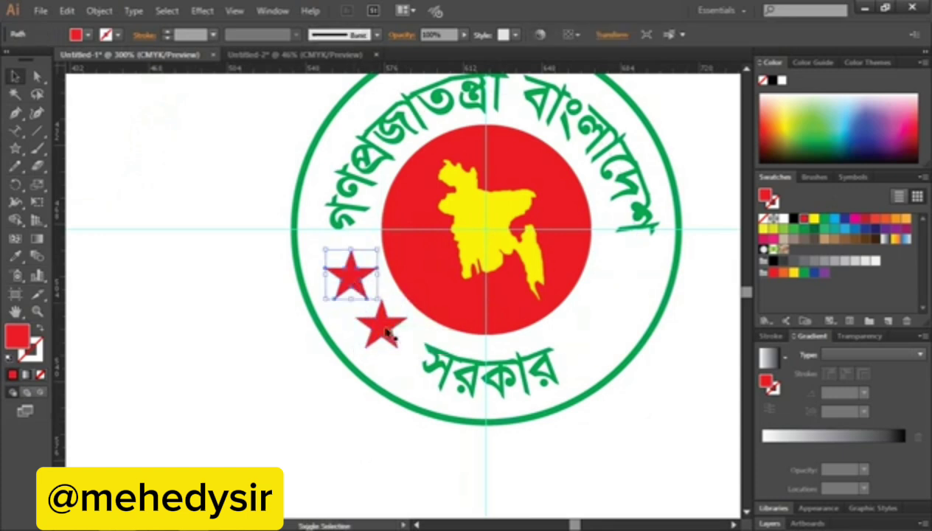
pyautogui.keyDown('shift'); pyautogui.click(387, 331); pyautogui.keyUp('shift')
pyautogui.rightClick(350, 277)
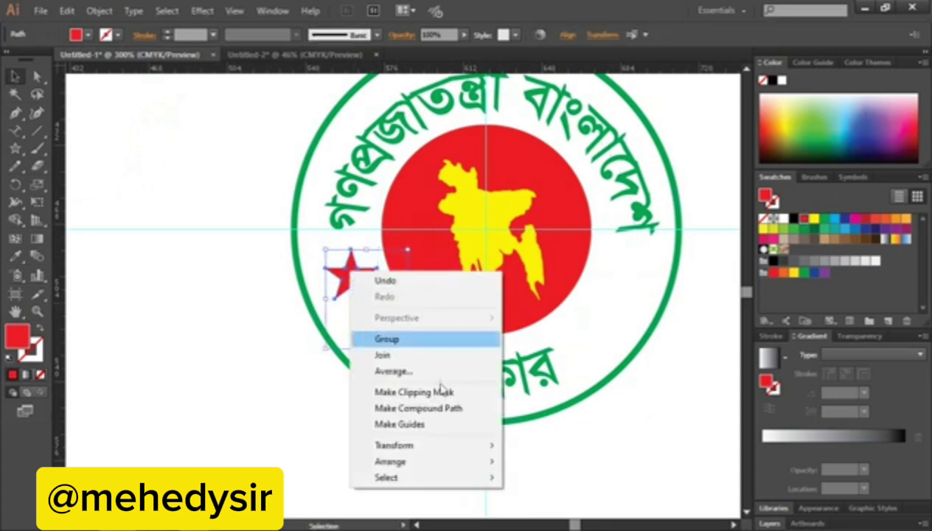
pyautogui.moveTo(411, 450)
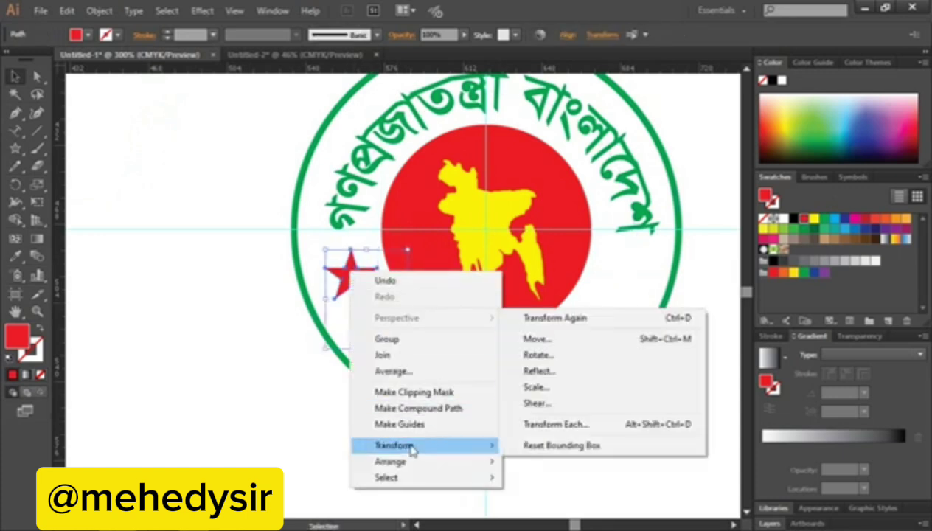
pyautogui.click(546, 372)
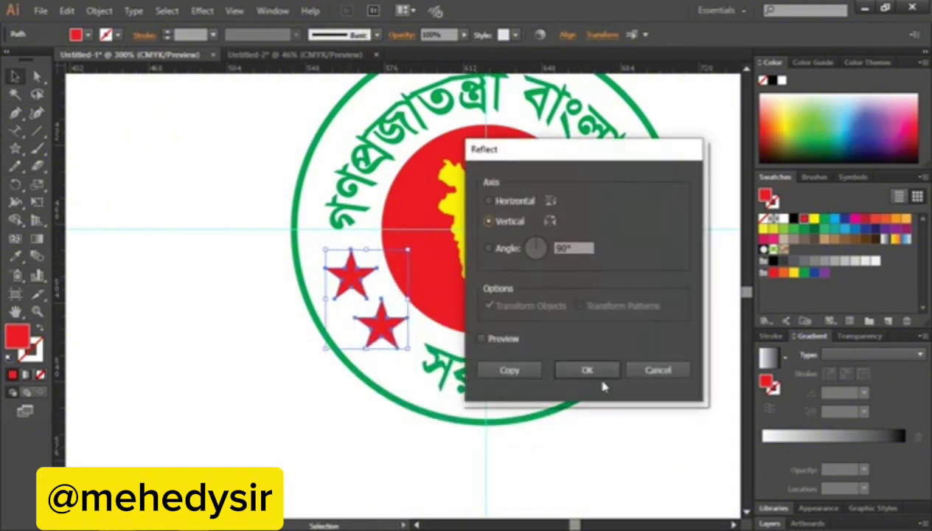
pyautogui.click(511, 370)
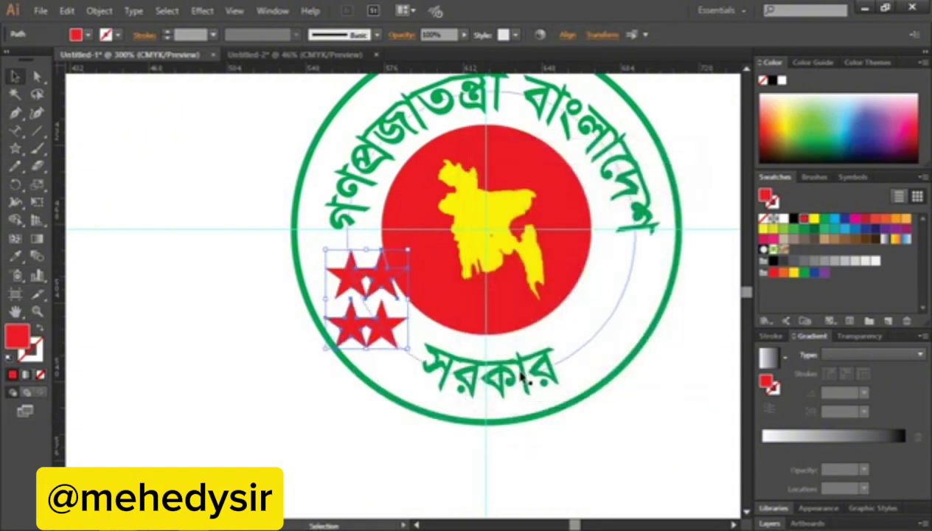
# Nudge the reflected stars horizontally to the opposite side of the red circle, mirroring the original pair, and deselect them.
pyautogui.press('Right')
pyautogui.press('Right')
pyautogui.press('Right')
pyautogui.press('Right')
pyautogui.press('Right')
pyautogui.press('Right')
pyautogui.press('Right')
pyautogui.press('Right')
pyautogui.press('Right')
pyautogui.press('Right')
pyautogui.press('Right')
pyautogui.press('Right')
pyautogui.press('Right')
pyautogui.press('Right')
pyautogui.press('Right')
pyautogui.press('Right')
pyautogui.press('Right')
pyautogui.press('Right')
pyautogui.press('Right')
pyautogui.press('Right')
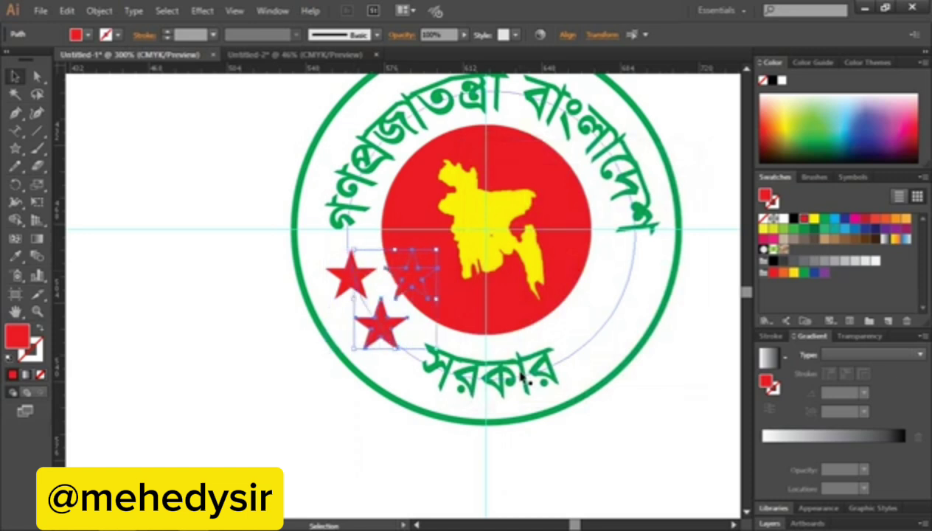
pyautogui.press('Right')
pyautogui.press('Right')
pyautogui.press('Right')
pyautogui.press('Right')
pyautogui.press('Right')
pyautogui.press('Right')
pyautogui.press('Right')
pyautogui.press('Right')
pyautogui.press('Right')
pyautogui.press('Right')
pyautogui.press('Right')
pyautogui.press('Right')
pyautogui.press('Right')
pyautogui.press('Right')
pyautogui.press('Right')
pyautogui.press('Right')
pyautogui.press('Right')
pyautogui.press('Right')
pyautogui.press('Right')
pyautogui.press('Right')
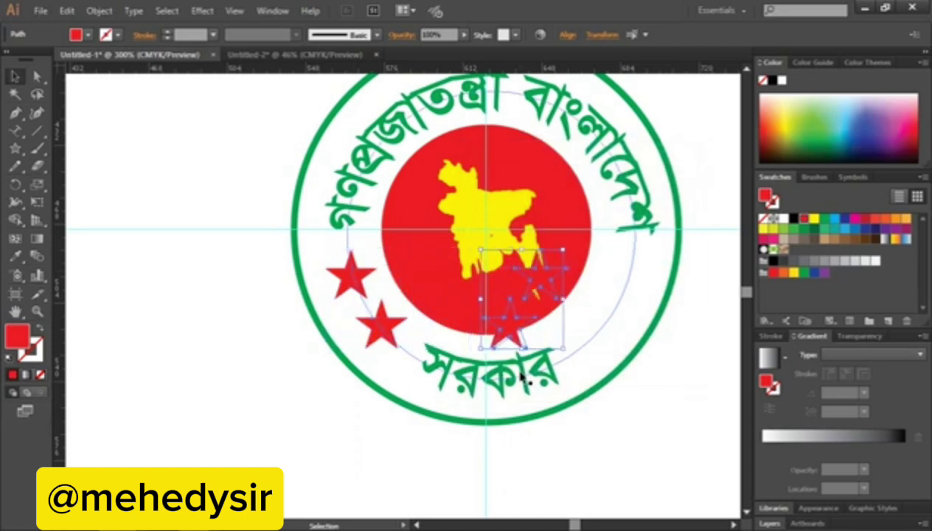
pyautogui.press('Right')
pyautogui.press('Right')
pyautogui.press('Right')
pyautogui.press('Right')
pyautogui.press('Right')
pyautogui.press('Right')
pyautogui.press('Right')
pyautogui.press('Right')
pyautogui.press('Right')
pyautogui.press('Right')
pyautogui.press('Right')
pyautogui.press('Right')
pyautogui.press('Right')
pyautogui.press('Right')
pyautogui.press('Right')
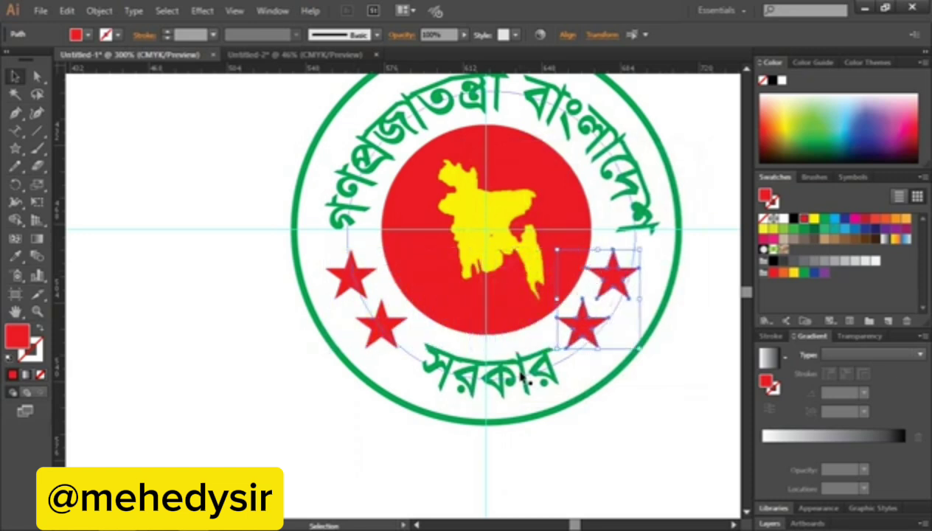
pyautogui.press('Right')
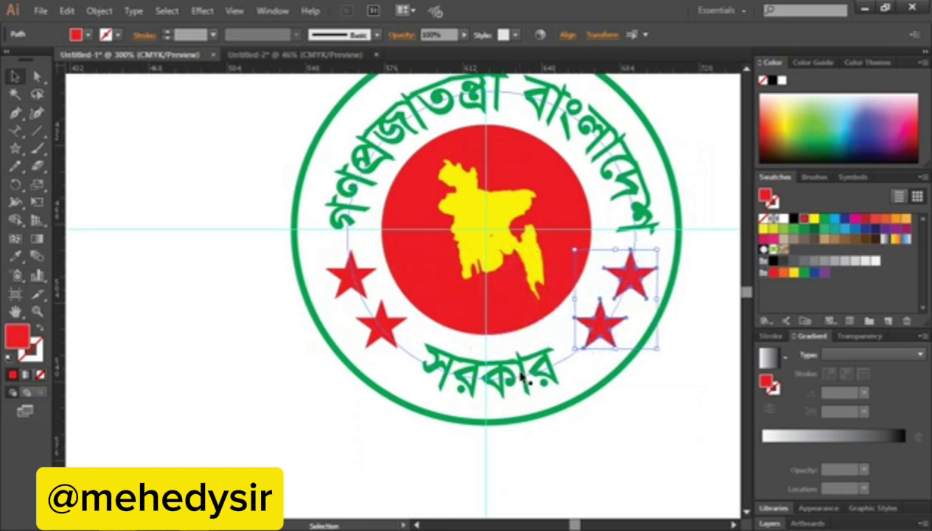
pyautogui.press('Right')
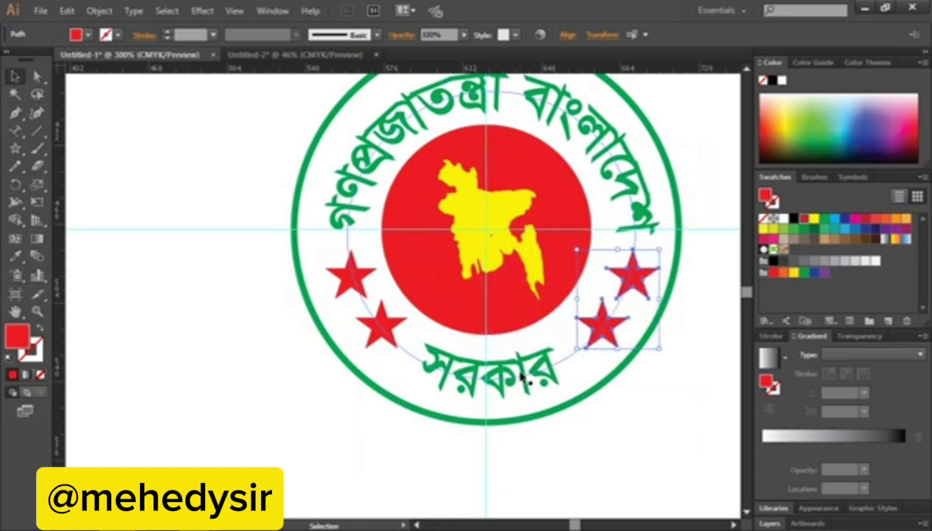
pyautogui.press('Down')
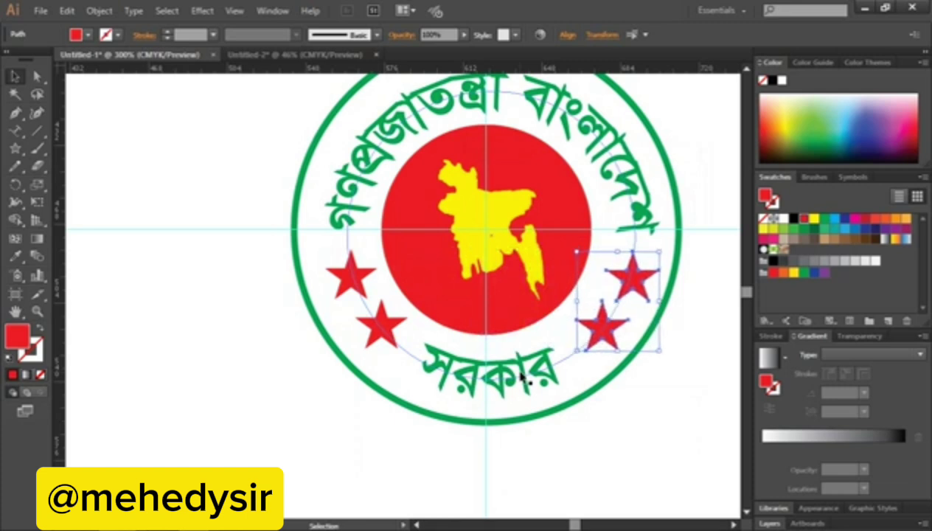
pyautogui.press('Up')
pyautogui.press('Left')
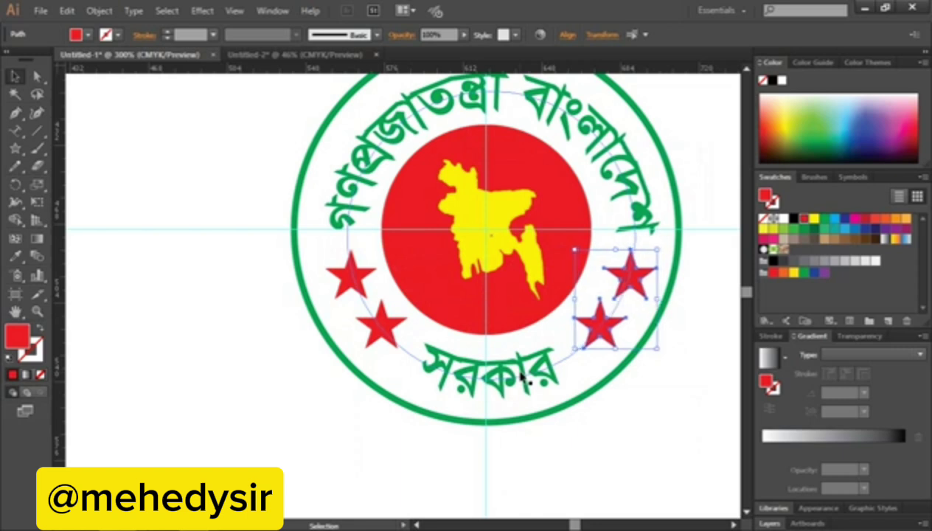
pyautogui.click(641, 455)
# Shrink the outer green ring slightly about its centre so it fits closer around the text.
pyautogui.hotkey('ctrl', '-')
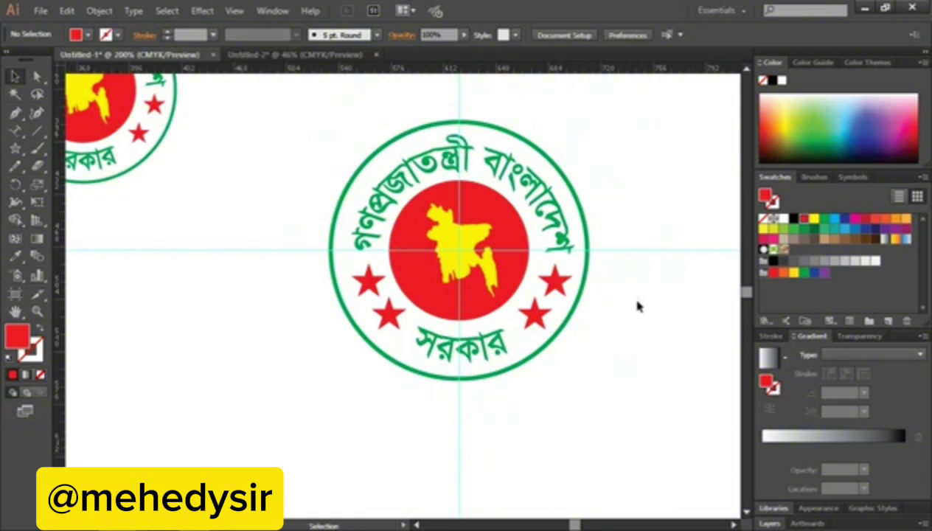
pyautogui.click(499, 142)
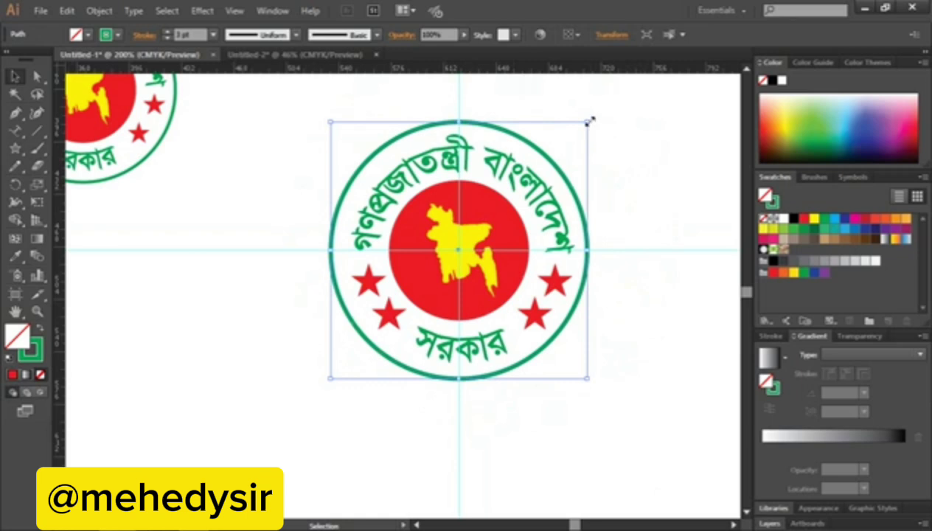
pyautogui.moveTo(587, 122); pyautogui.dragTo(582, 128)
pyautogui.click(678, 309)
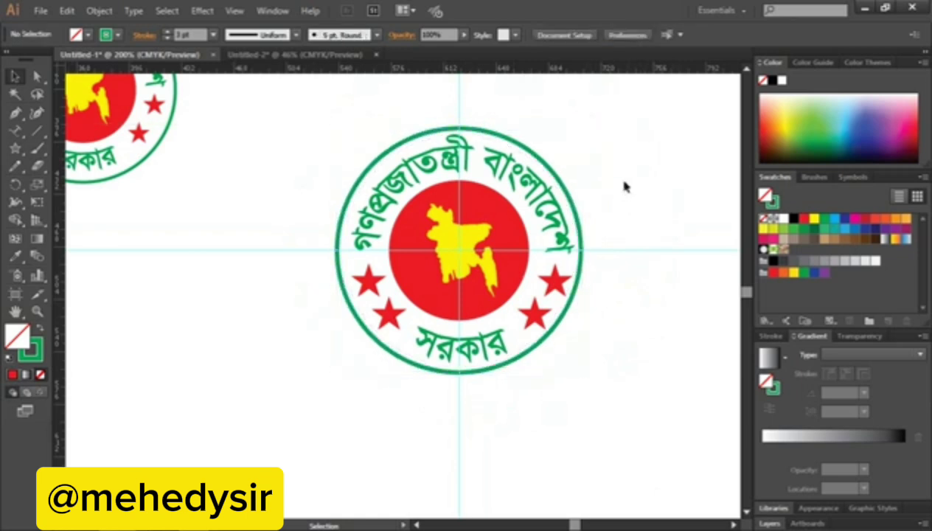
# Delete the horizontal and vertical guides crossing the logo.
pyautogui.press('Delete')
pyautogui.click(458, 95)
pyautogui.press('Delete')
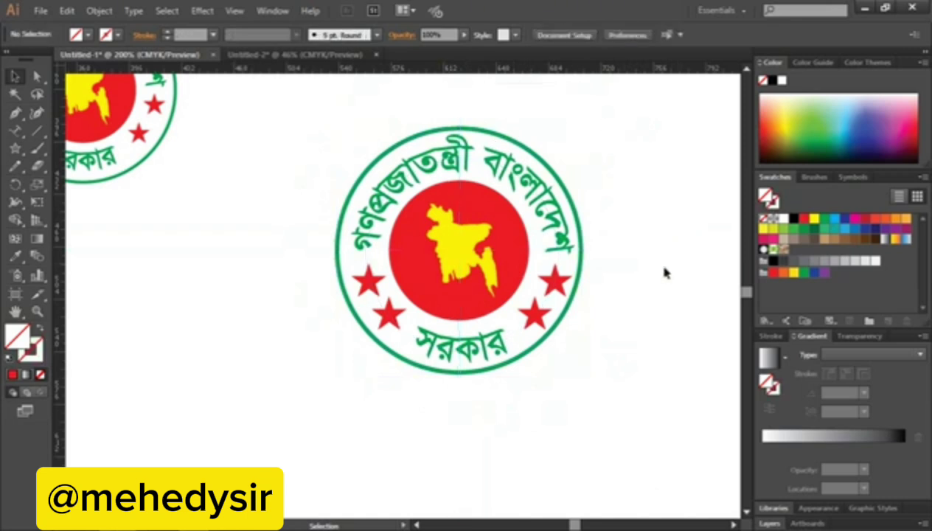
# Examine the finished logo up close, undoing any accidental shift of the yellow map.
pyautogui.hotkey('ctrl', '-')
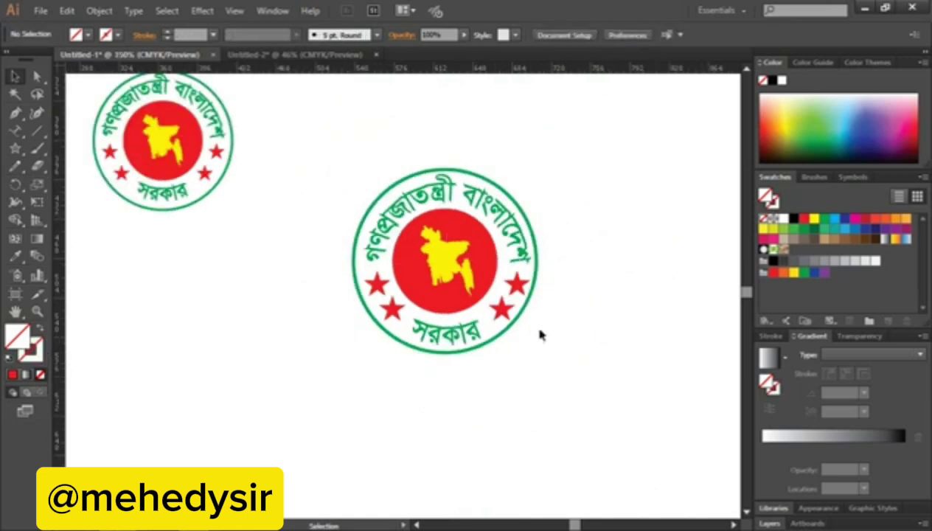
pyautogui.hotkey('ctrl', '+')
pyautogui.moveTo(426, 266); pyautogui.dragTo(594, 293)
pyautogui.moveTo(528, 308); pyautogui.dragTo(471, 289)
pyautogui.hotkey('ctrl', 'z')
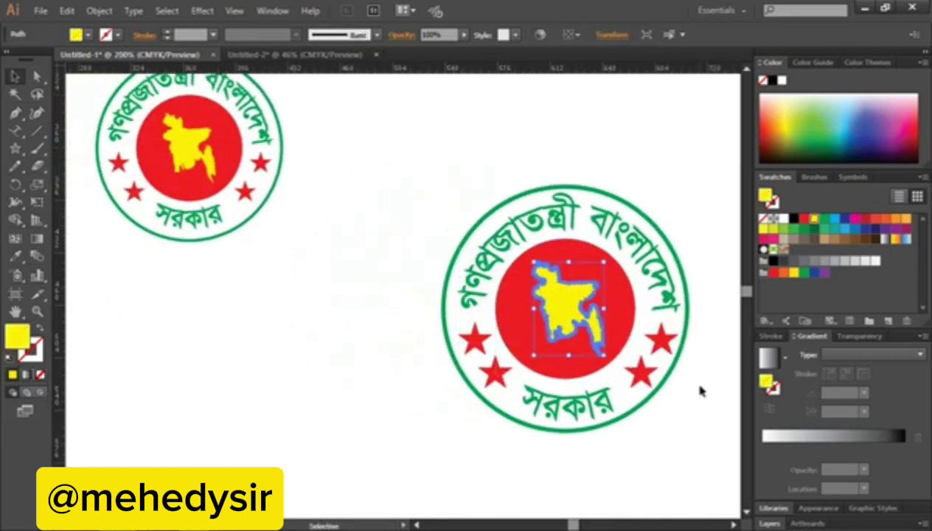
pyautogui.click(700, 392)
pyautogui.hotkey('ctrl', '+')
pyautogui.moveTo(439, 294); pyautogui.dragTo(451, 299)
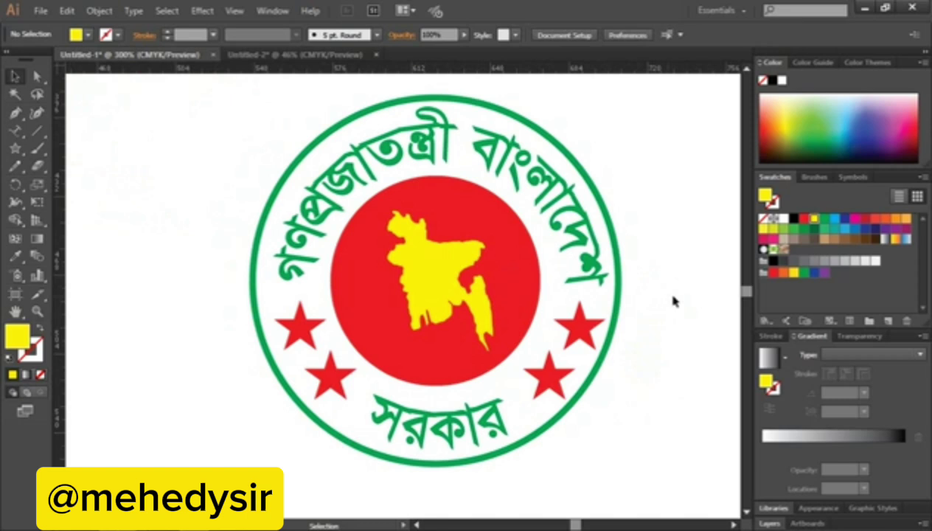
pyautogui.scroll(-1, 669, 310)
pyautogui.scroll(1, 671, 327)
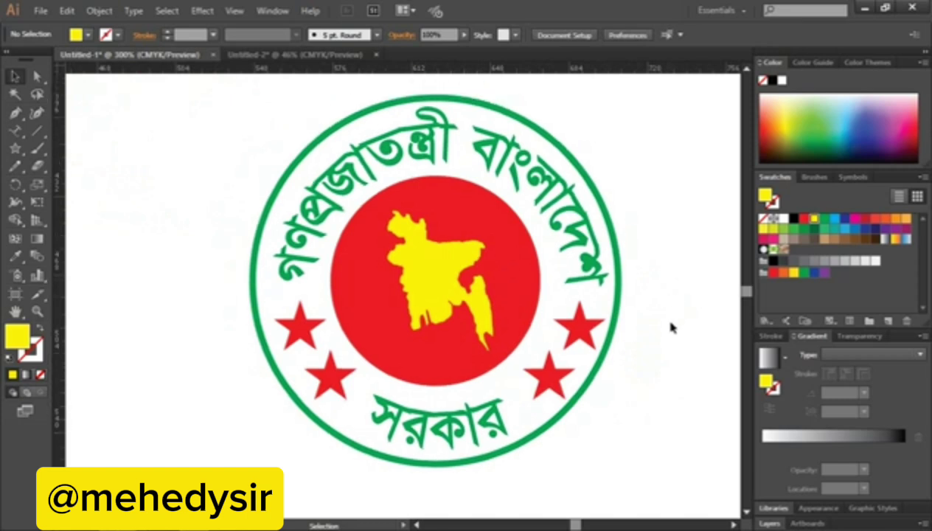